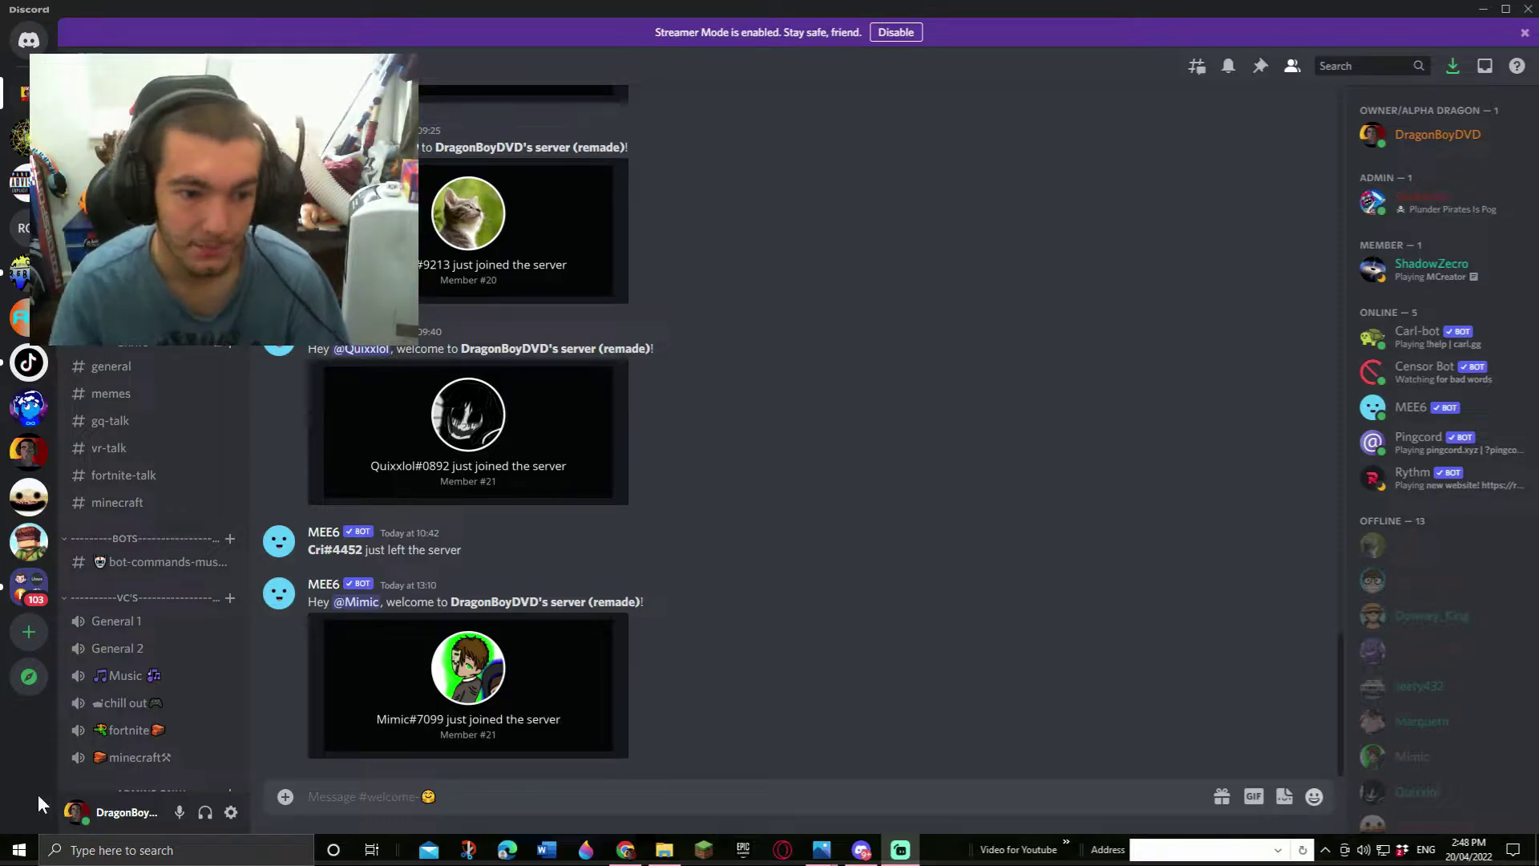
- Browse the other server's memes and cool-skins-2 channels, briefly joining and leaving Special VC
left_click(110, 393)
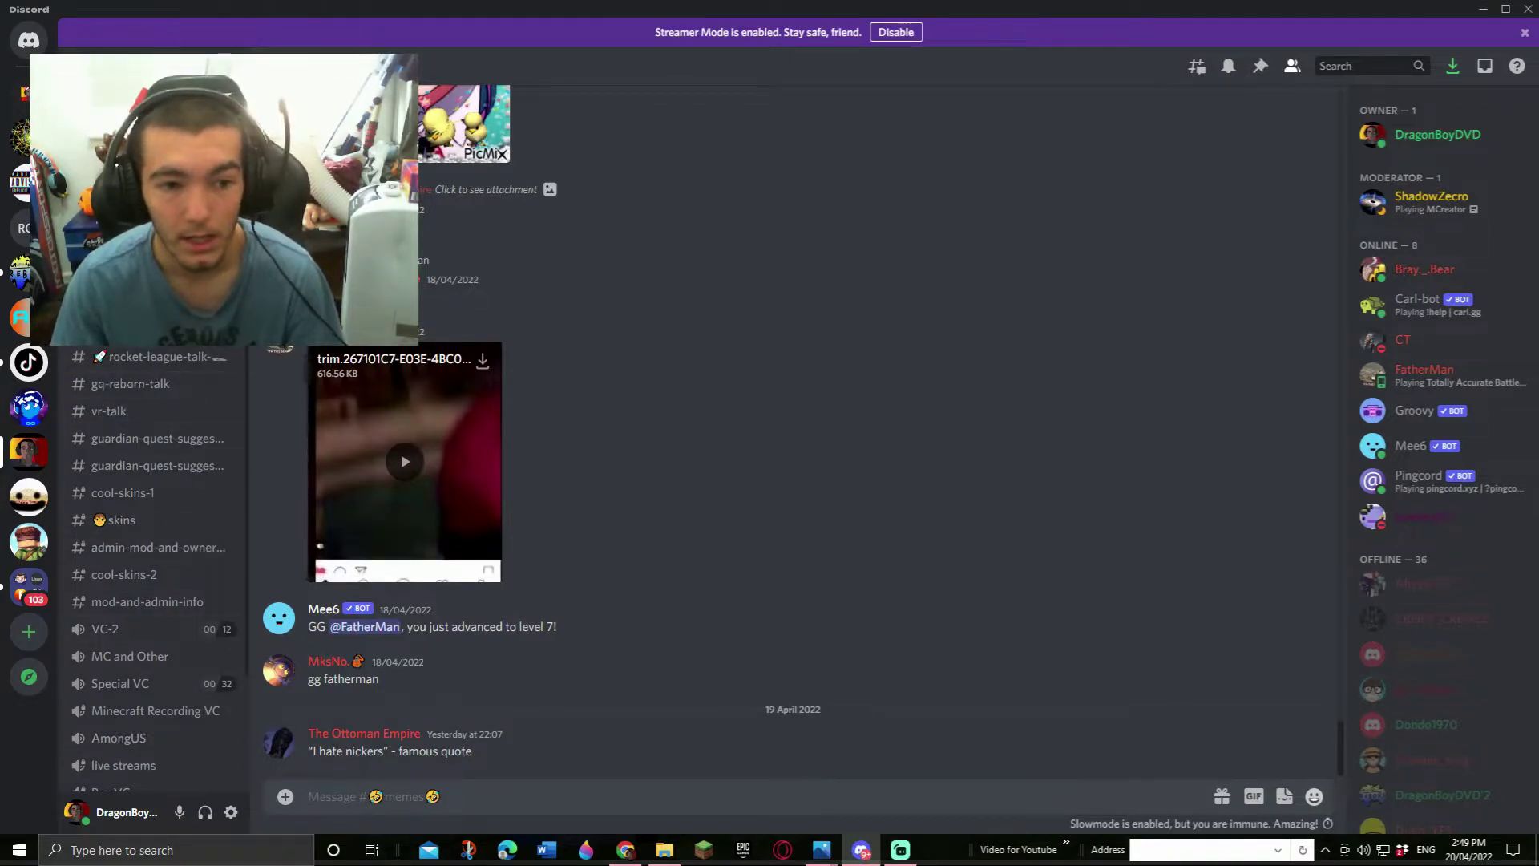
left_click(130, 356)
left_click(130, 383)
left_click(144, 451)
left_click(124, 574)
left_click(120, 684)
left_click(231, 738)
- Return to the remade server's welcome channel and peek at a channel's options menu
left_click(29, 493)
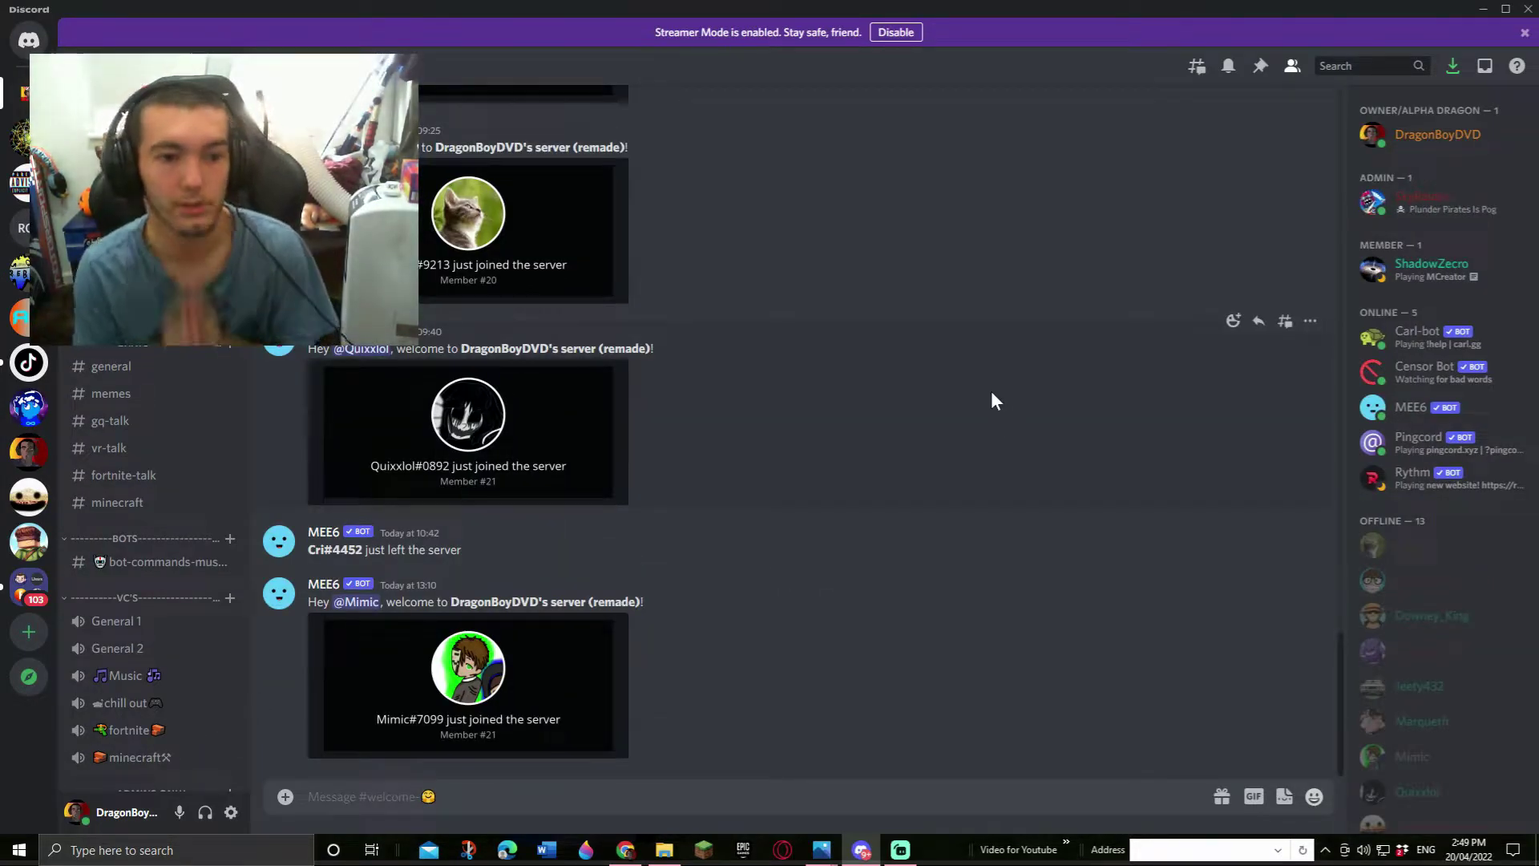
scroll(175, 539, "down", 3)
scroll(172, 556, "up", 1)
scroll(164, 496, "up", 3)
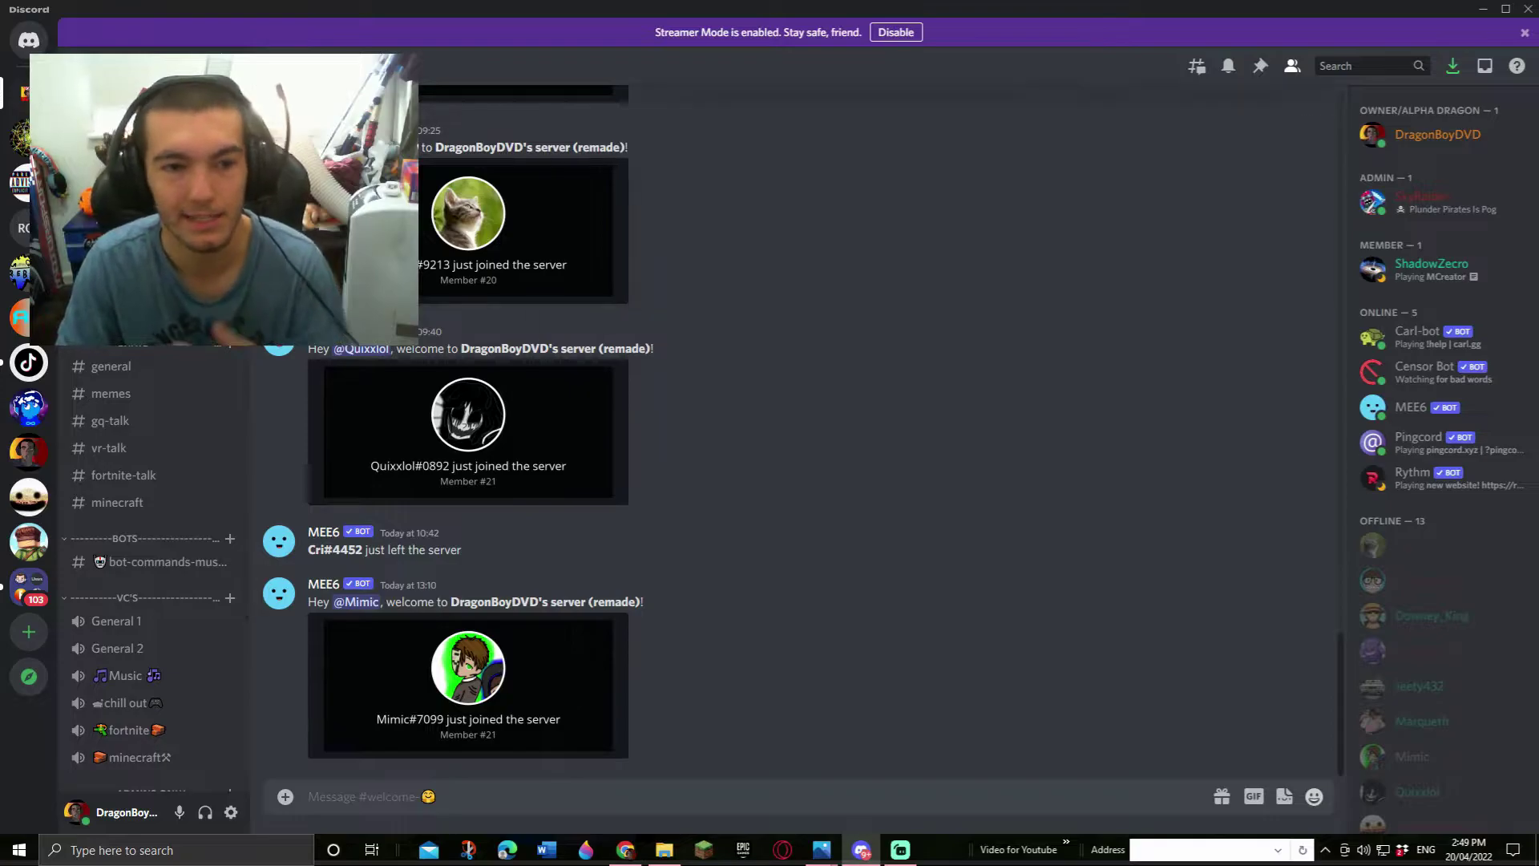
right_click(156, 354)
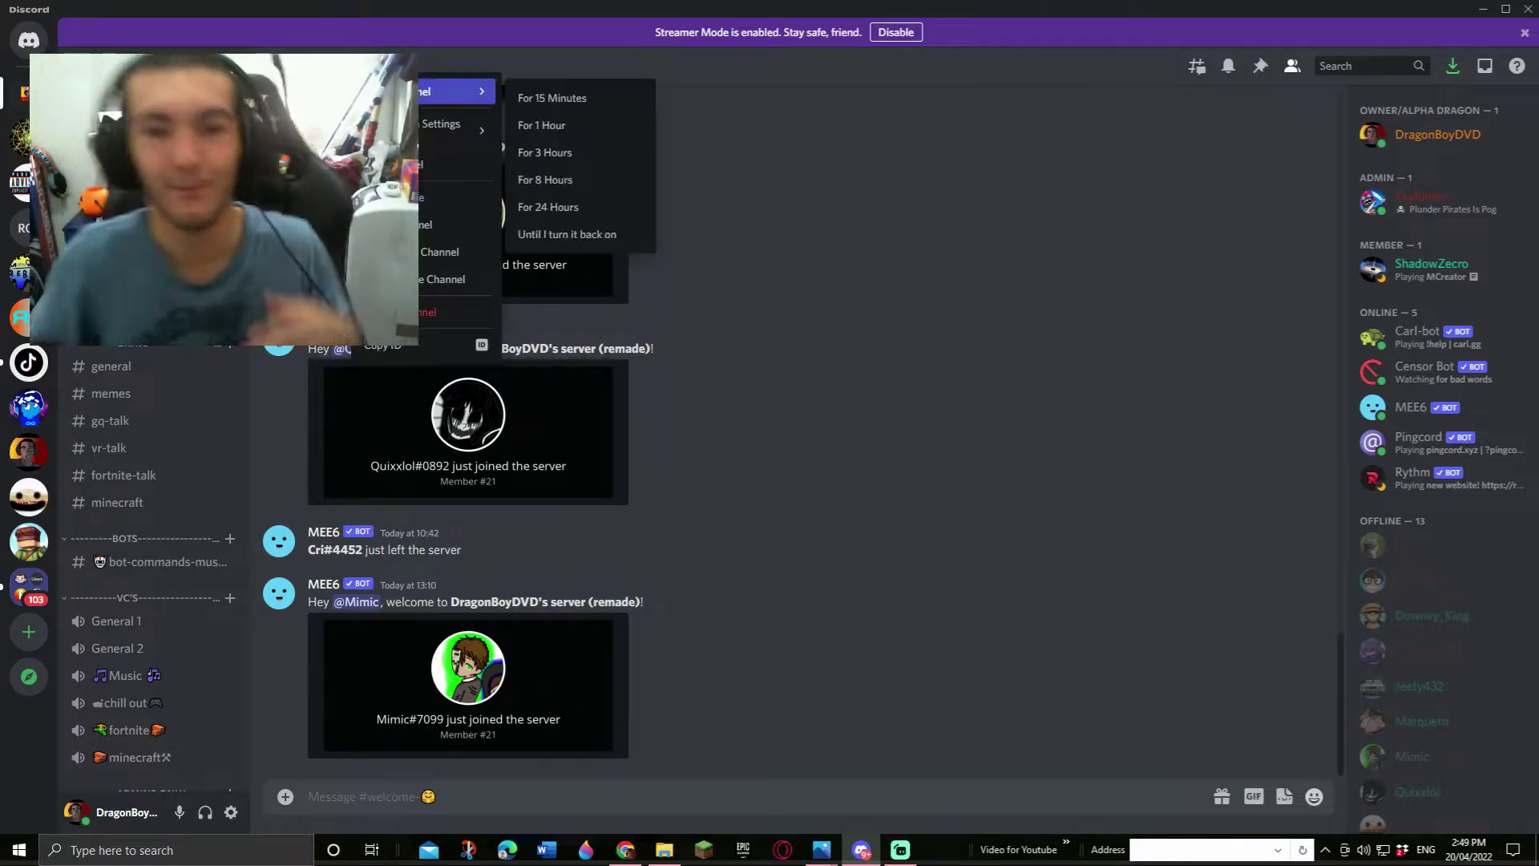
left_click(882, 404)
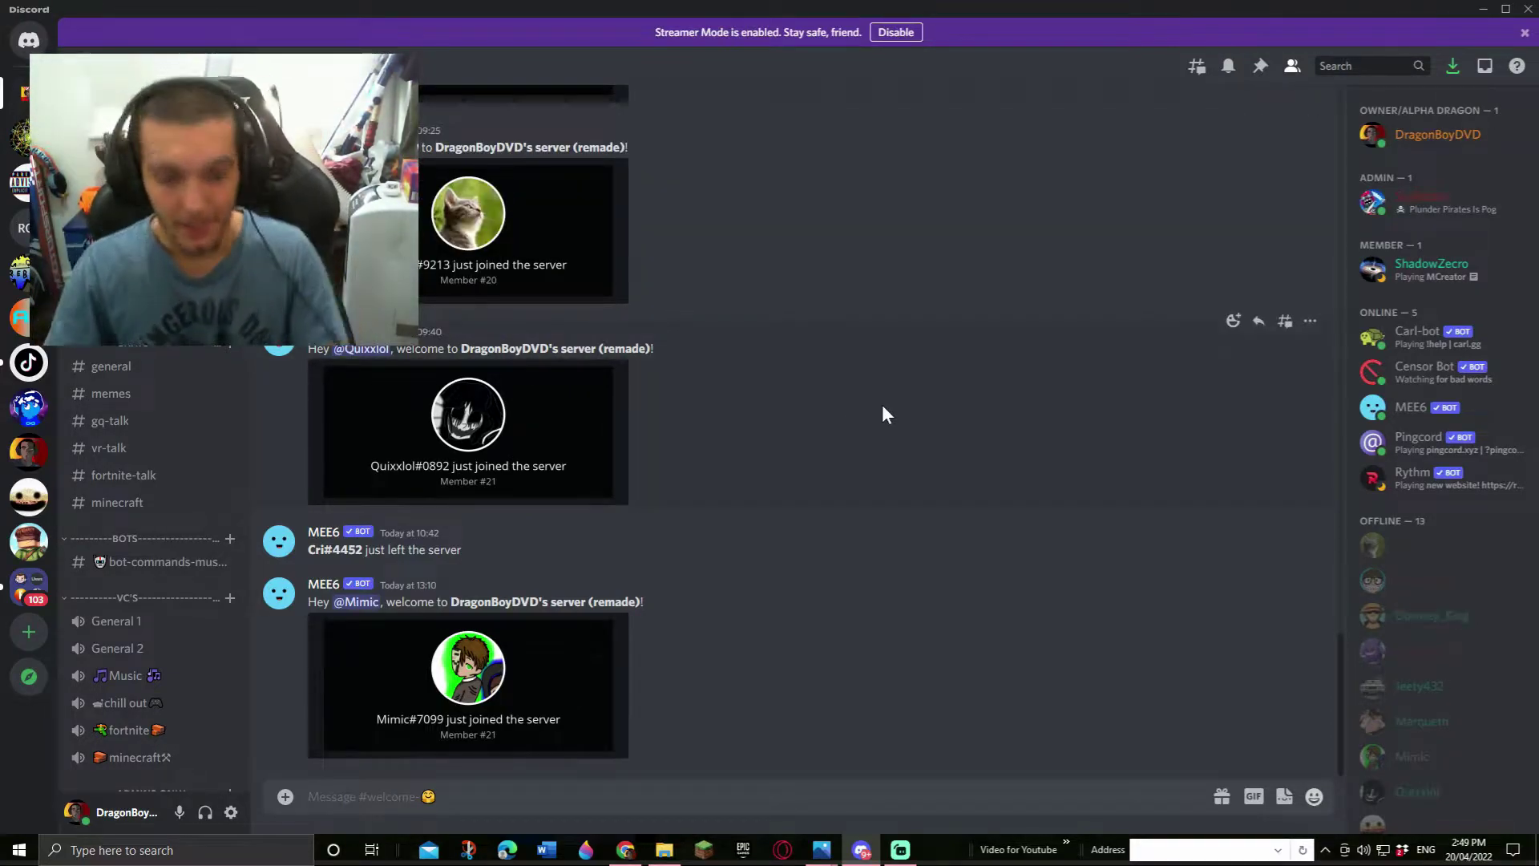
scroll(642, 396, "up", 5)
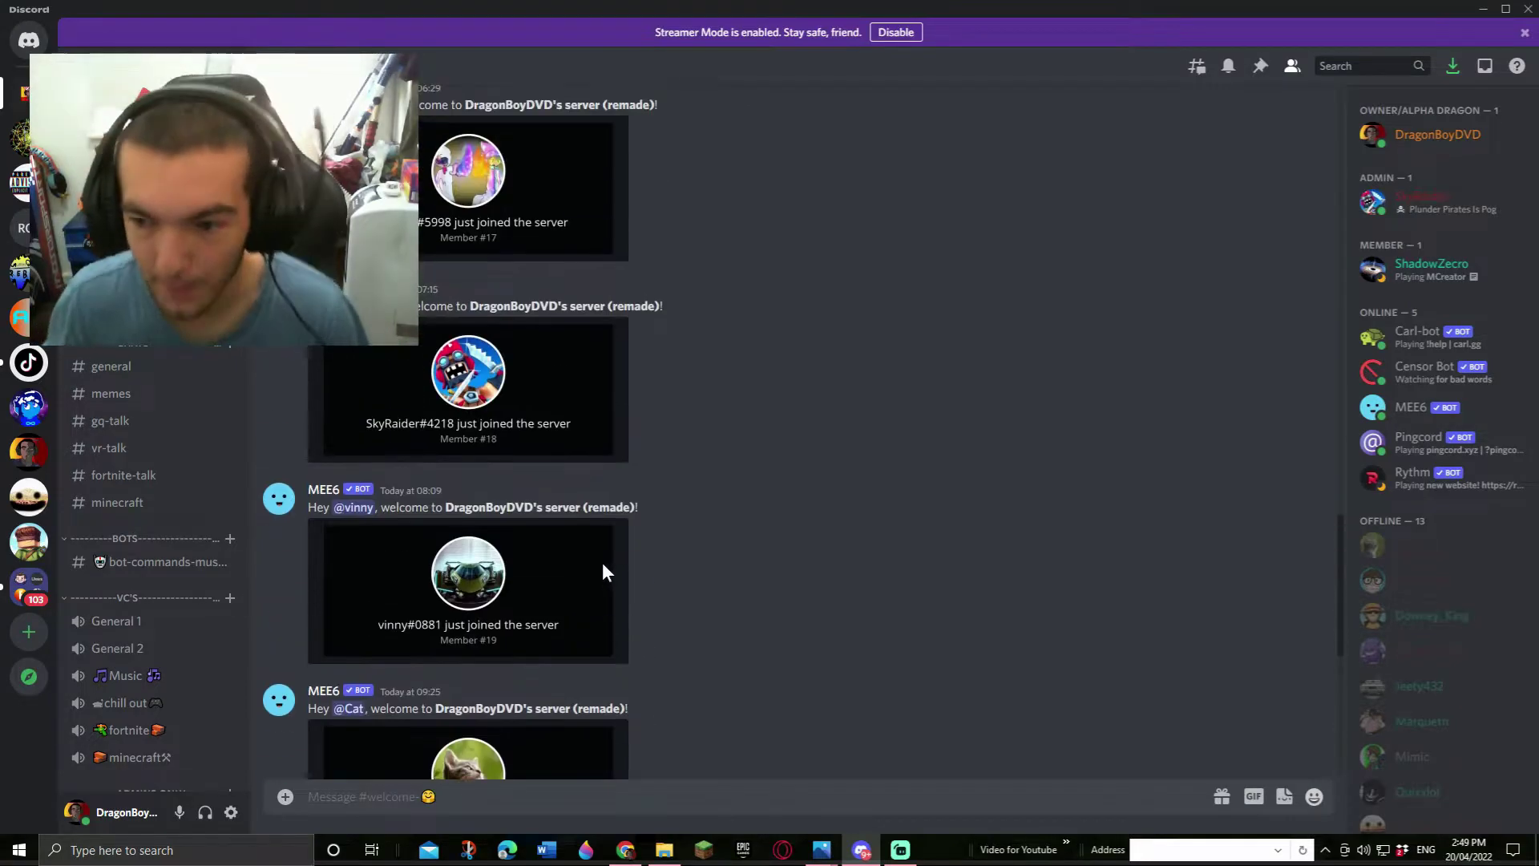
scroll(583, 566, "up", 5)
scroll(757, 606, "up", 5)
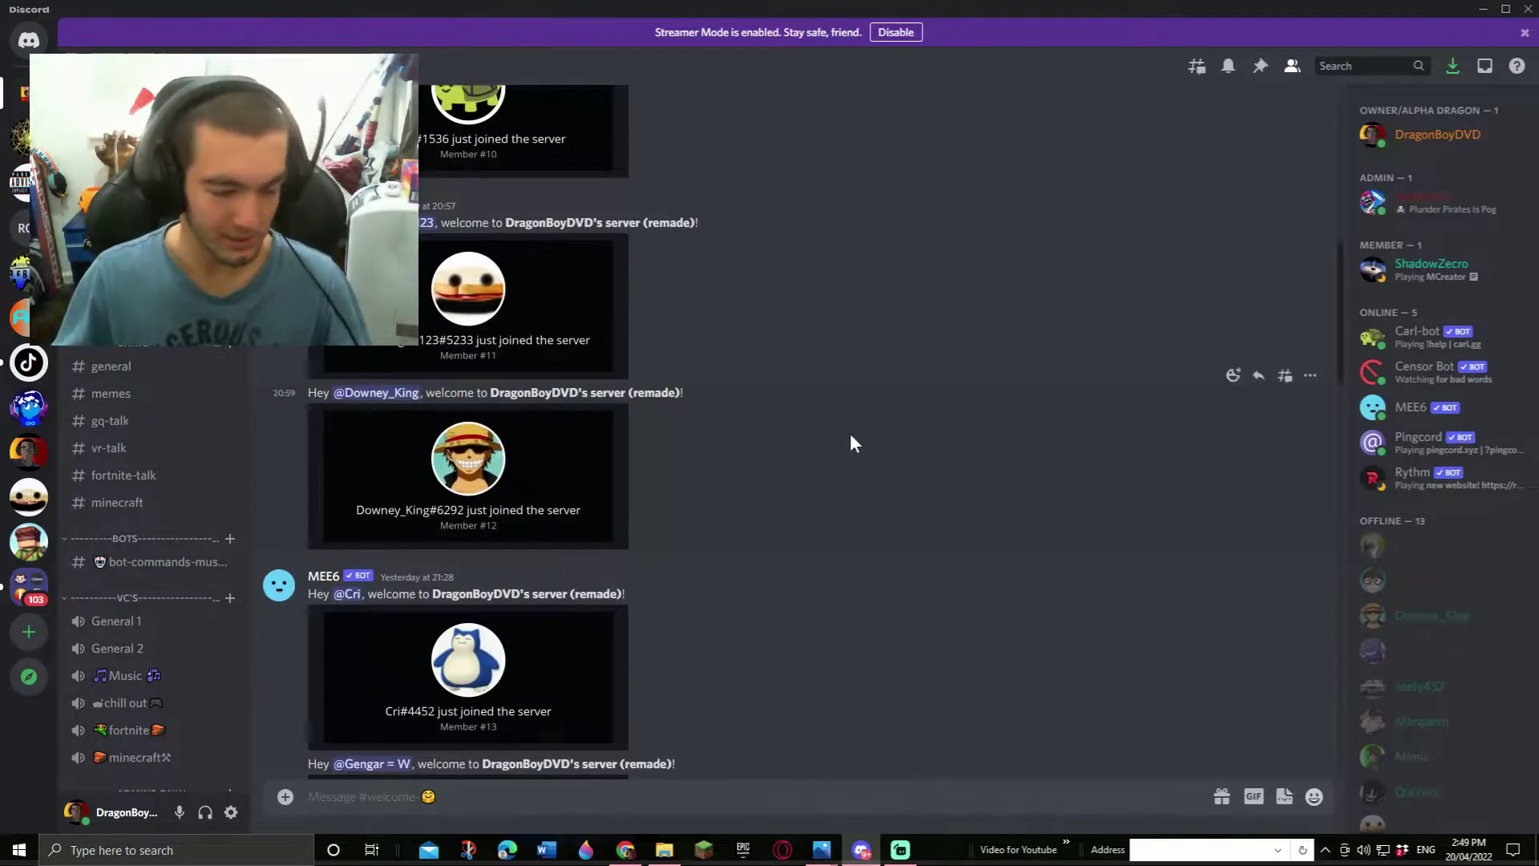
- Peek at a welcome message's options, then move to #about-the-server
middle_click(836, 251)
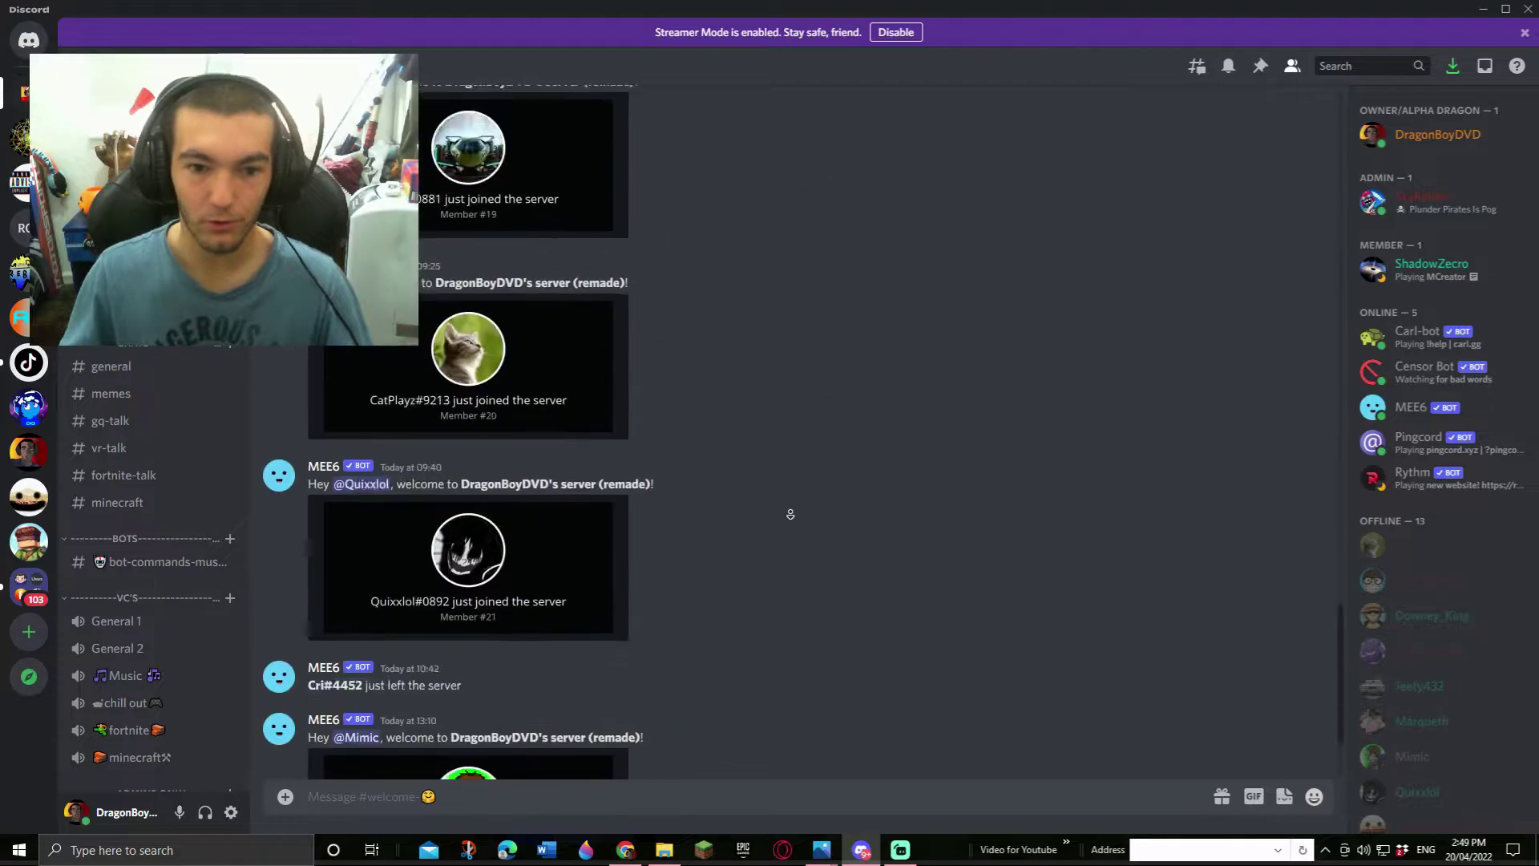
right_click(802, 760)
left_click(751, 769)
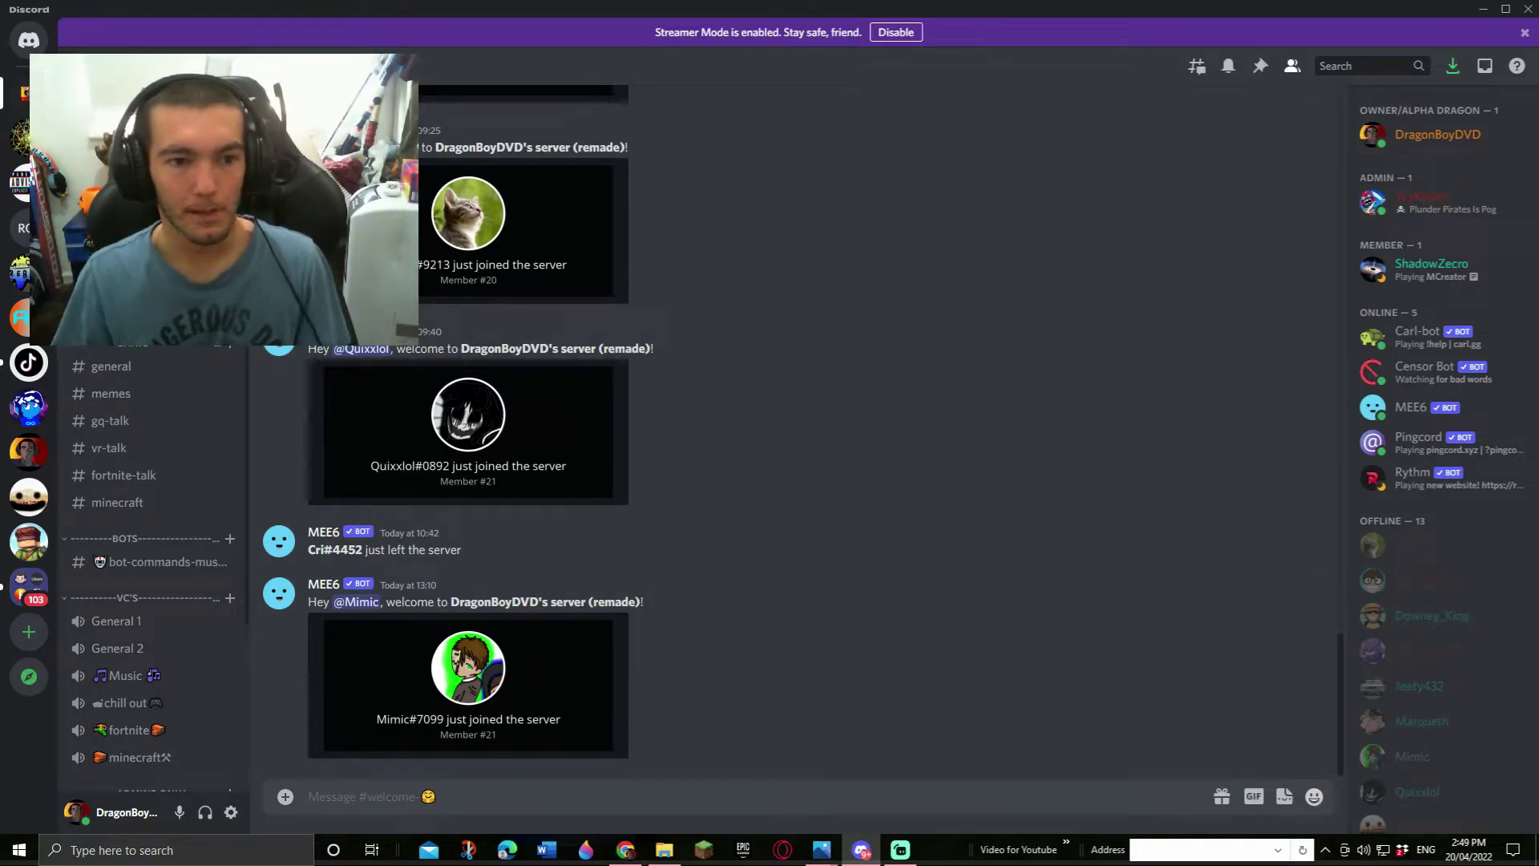
key("alt+Up")
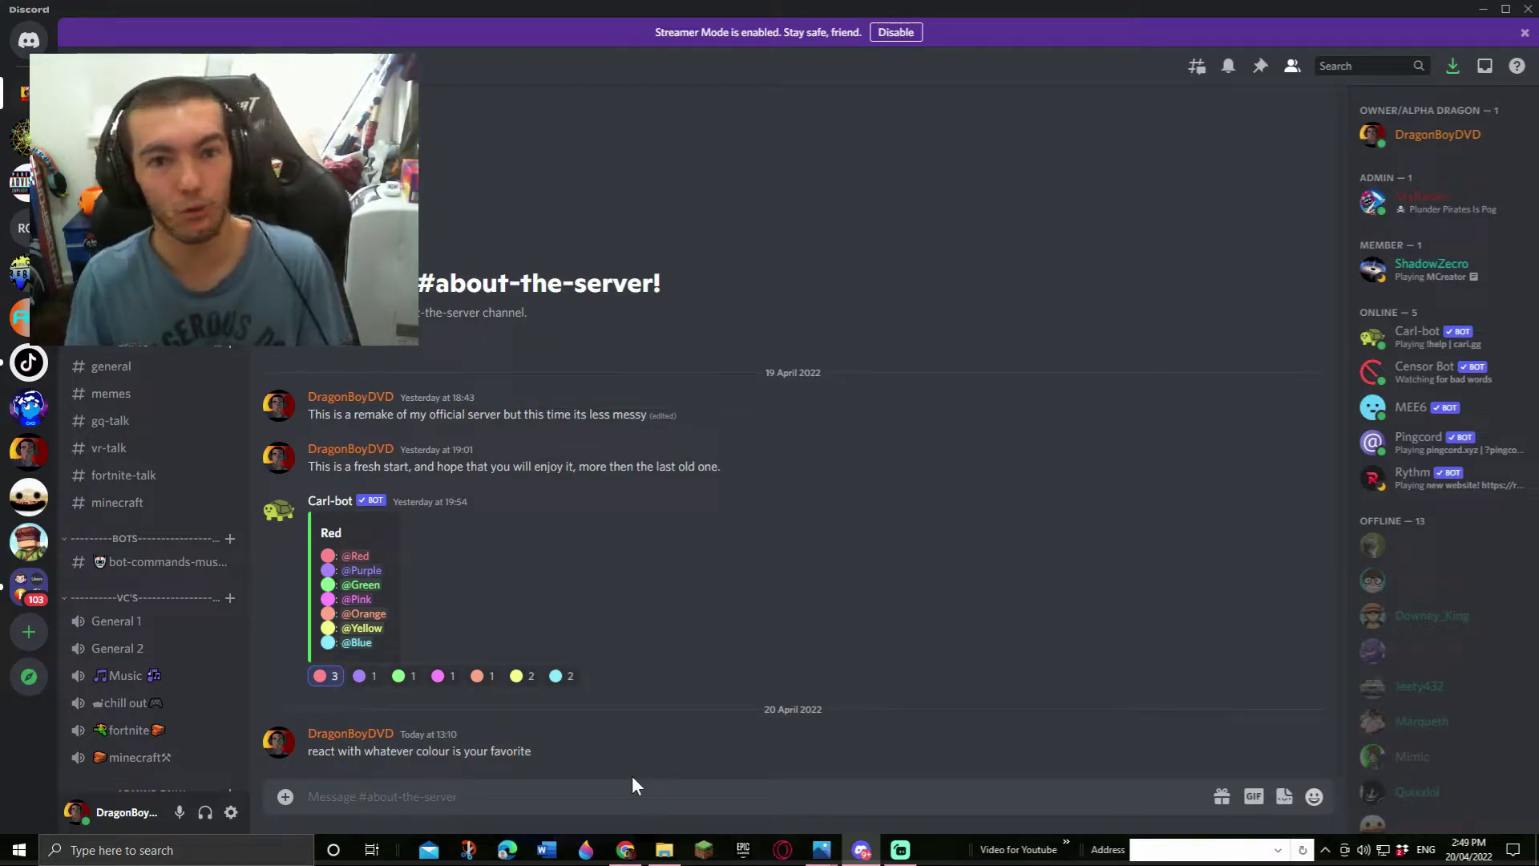
scroll(141, 613, "down", 2)
scroll(173, 642, "up", 2)
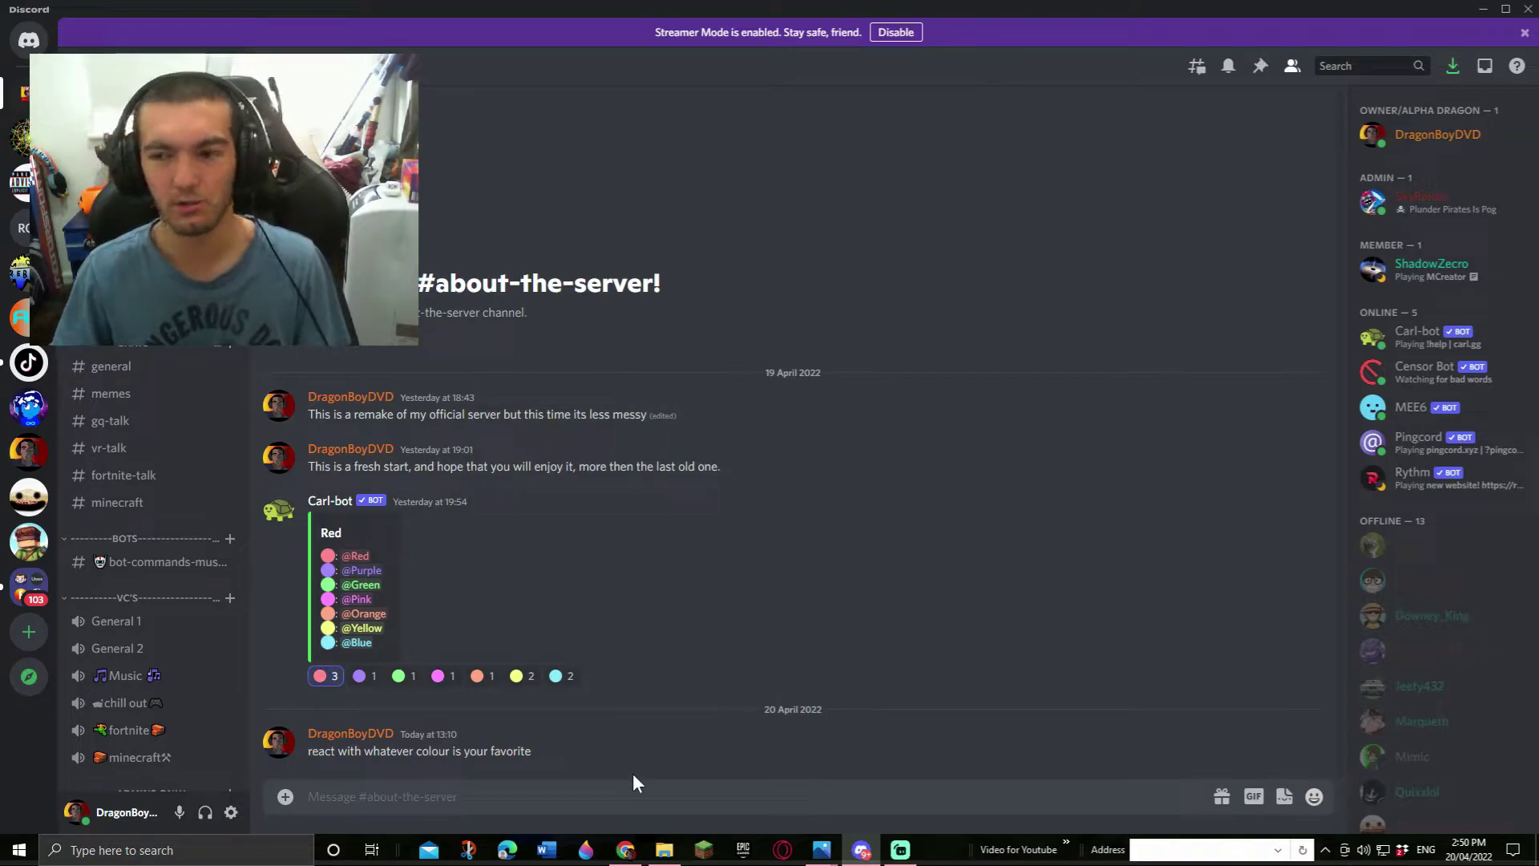
left_click(1439, 269)
left_click(1385, 145)
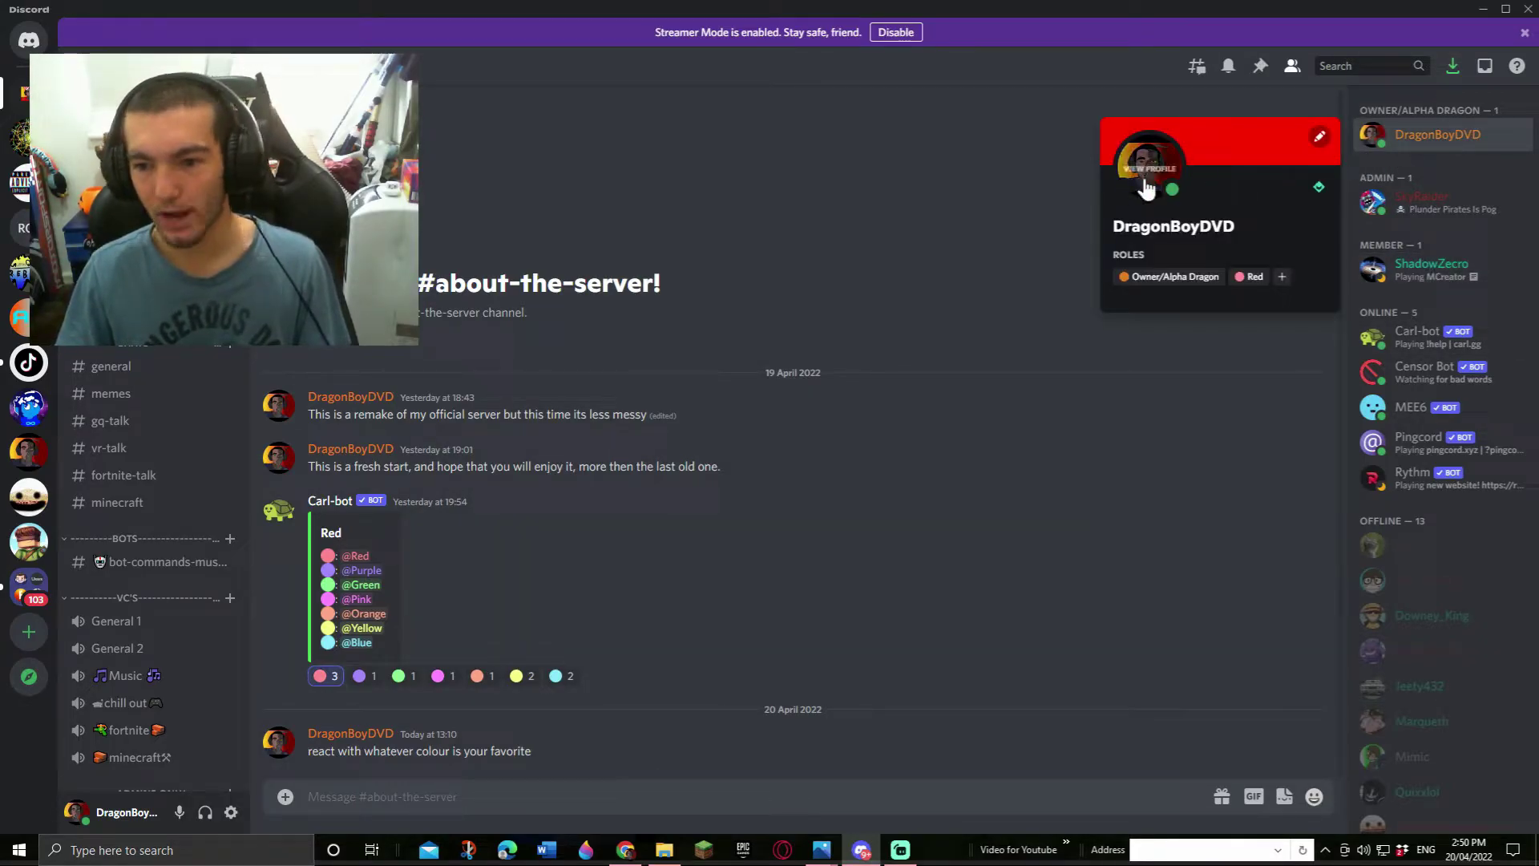
left_click(1047, 202)
left_click(1446, 209)
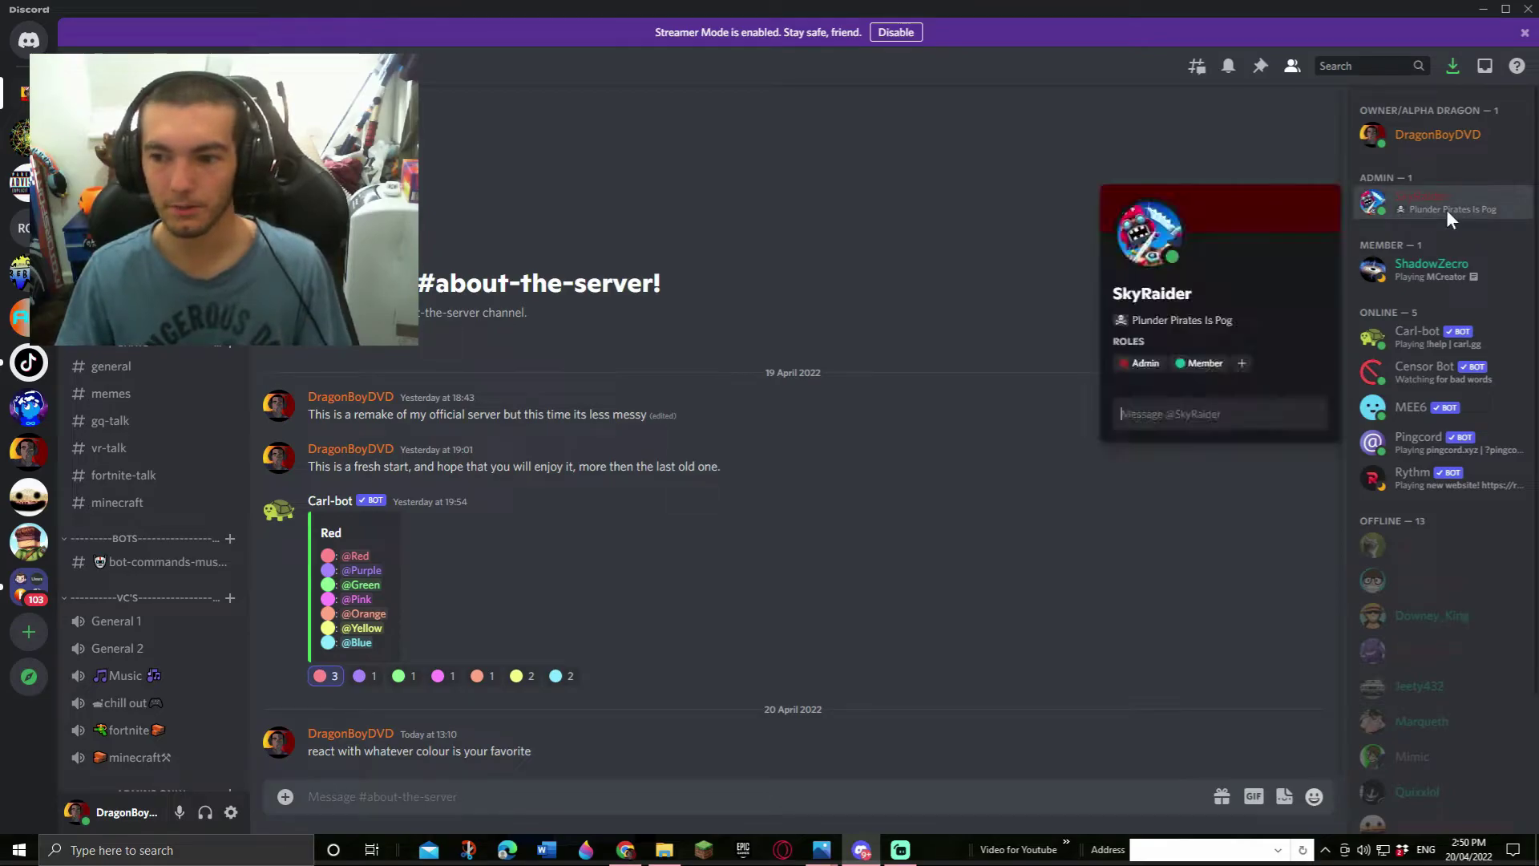
left_click(1281, 167)
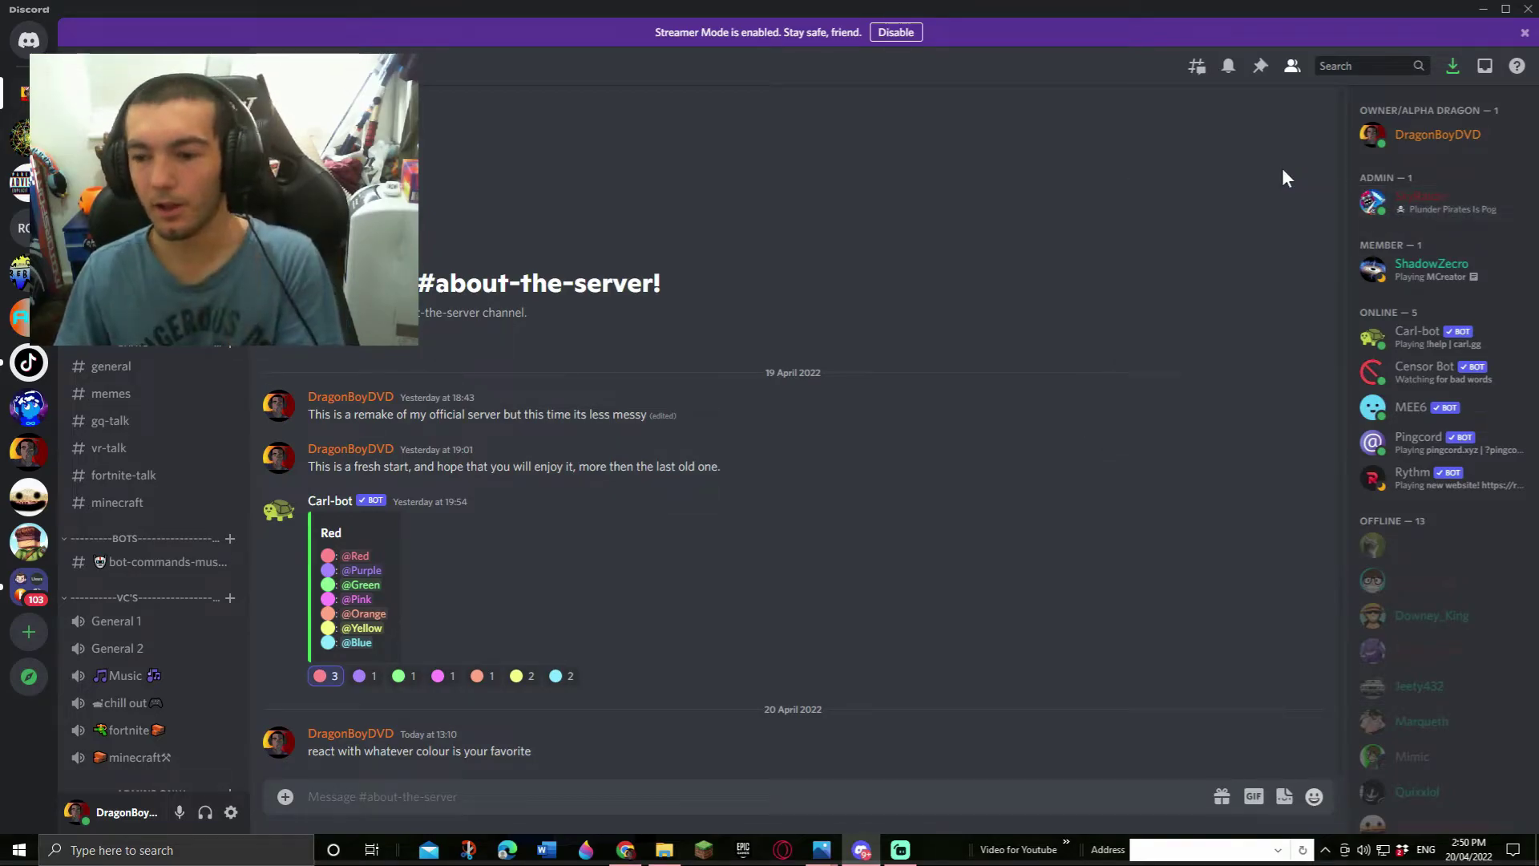
left_click(1414, 602)
left_click(1138, 497)
mouse_move(562, 676)
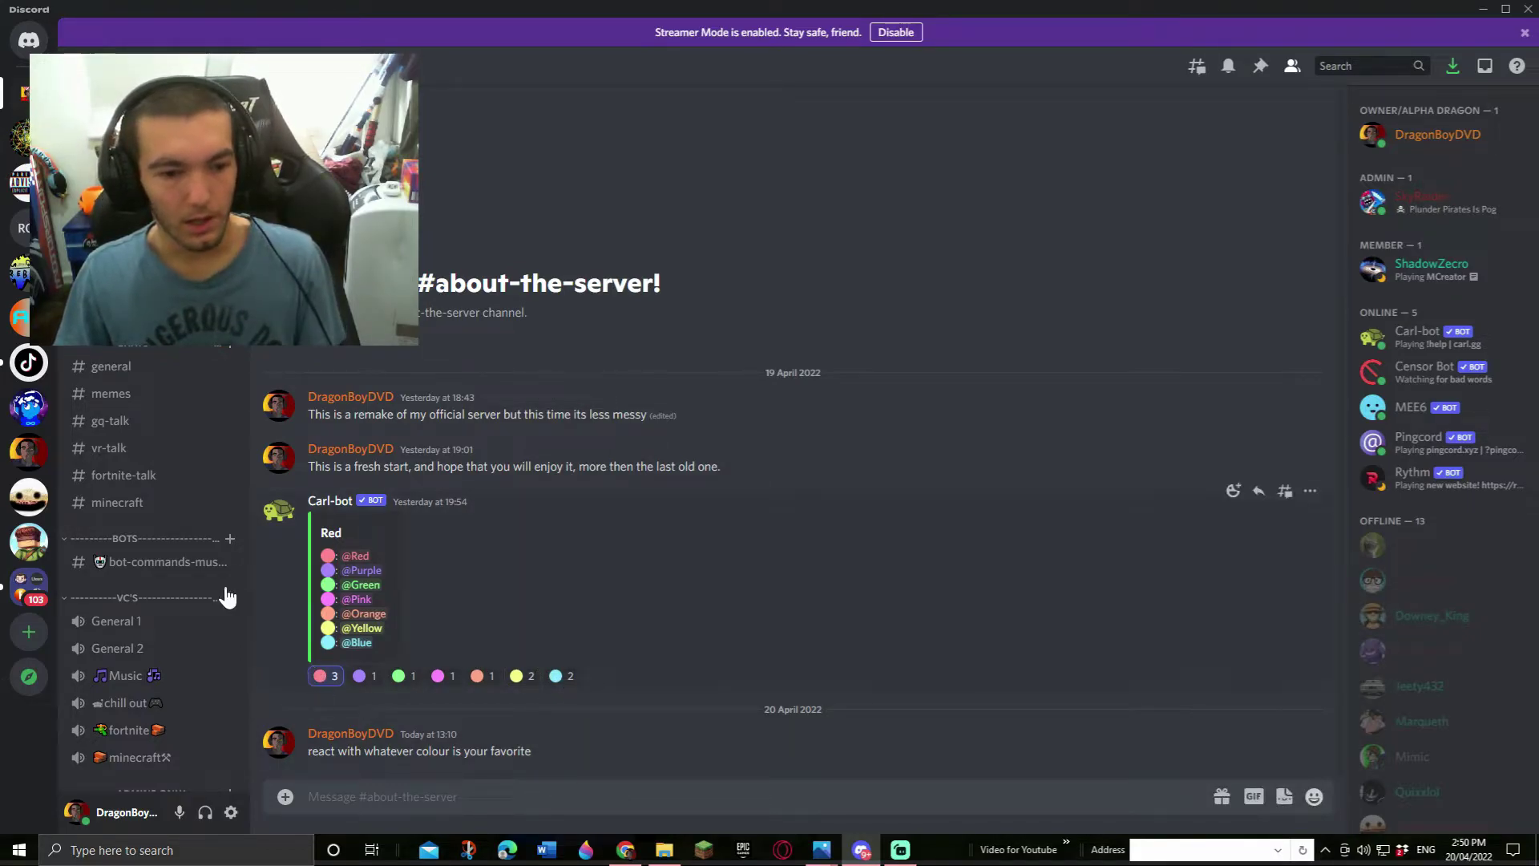
- Step through #rules, #uploads, #application and #anouncements with Alt+arrow shortcuts
key("alt+Up")
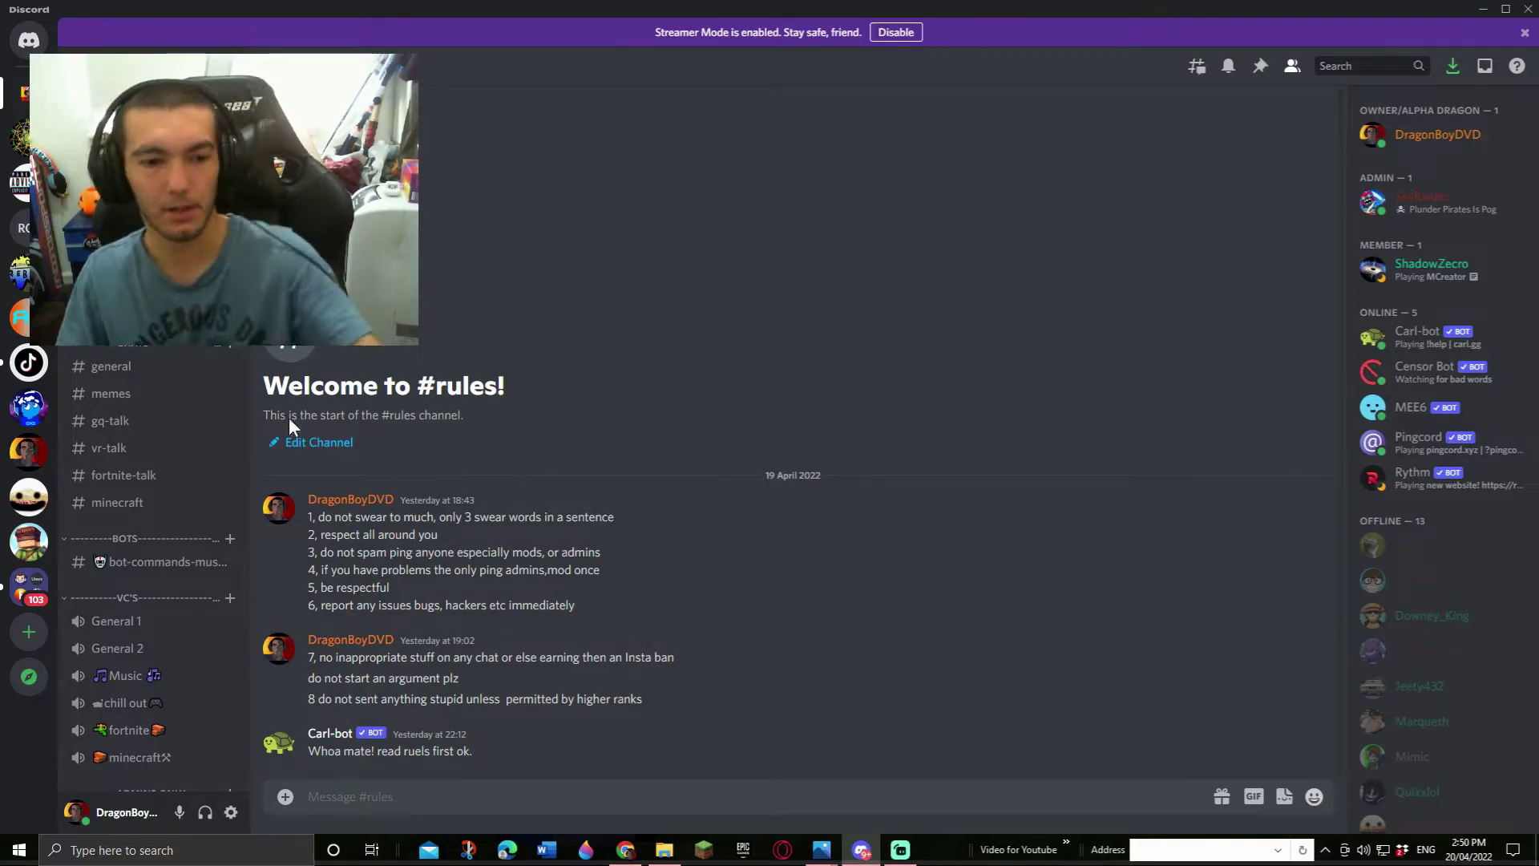
key("alt+Down")
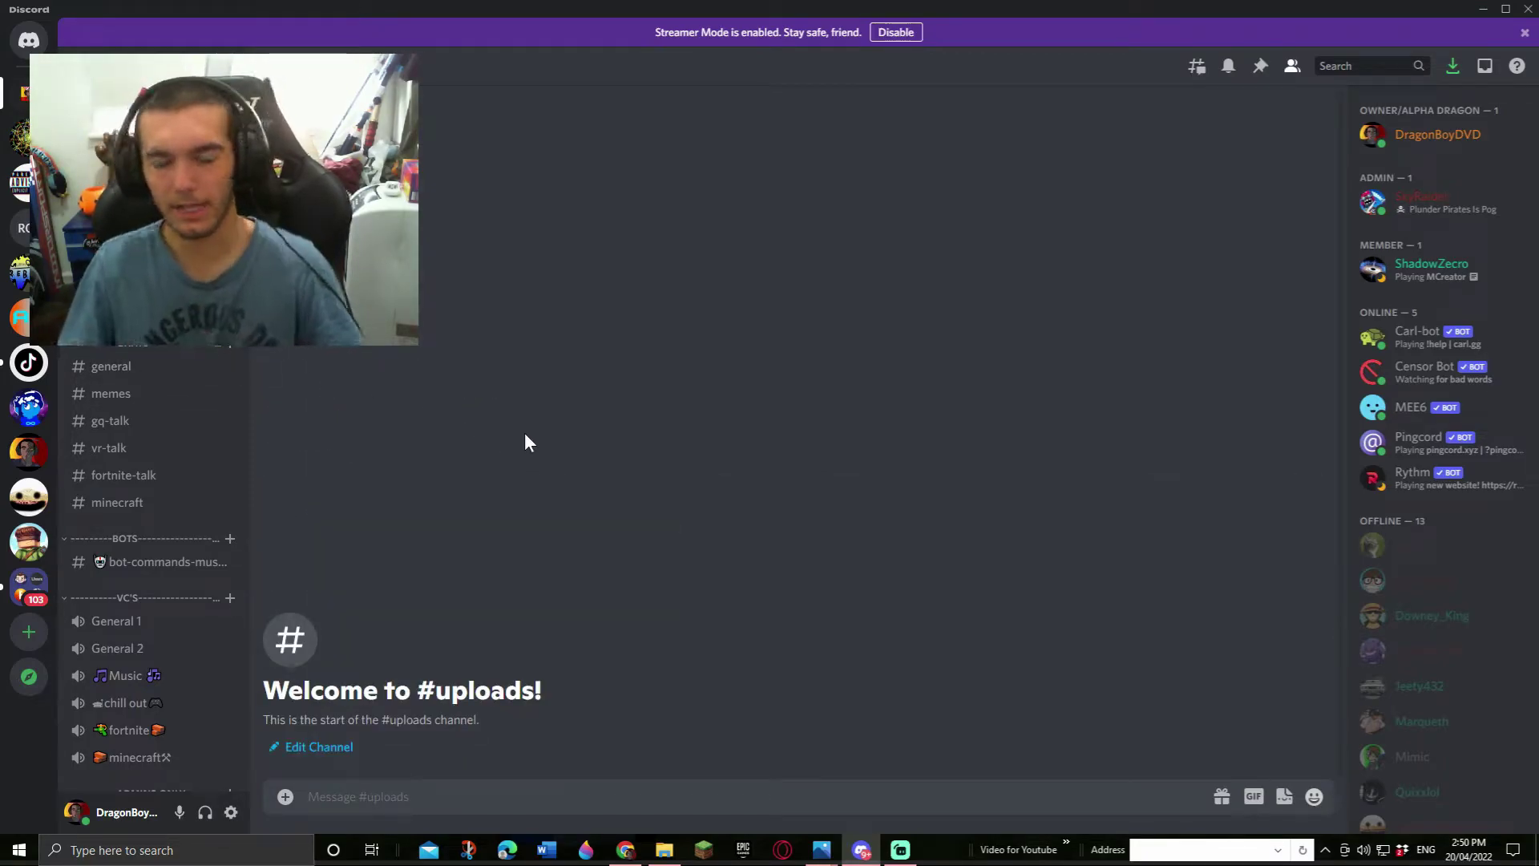
key("alt+Down")
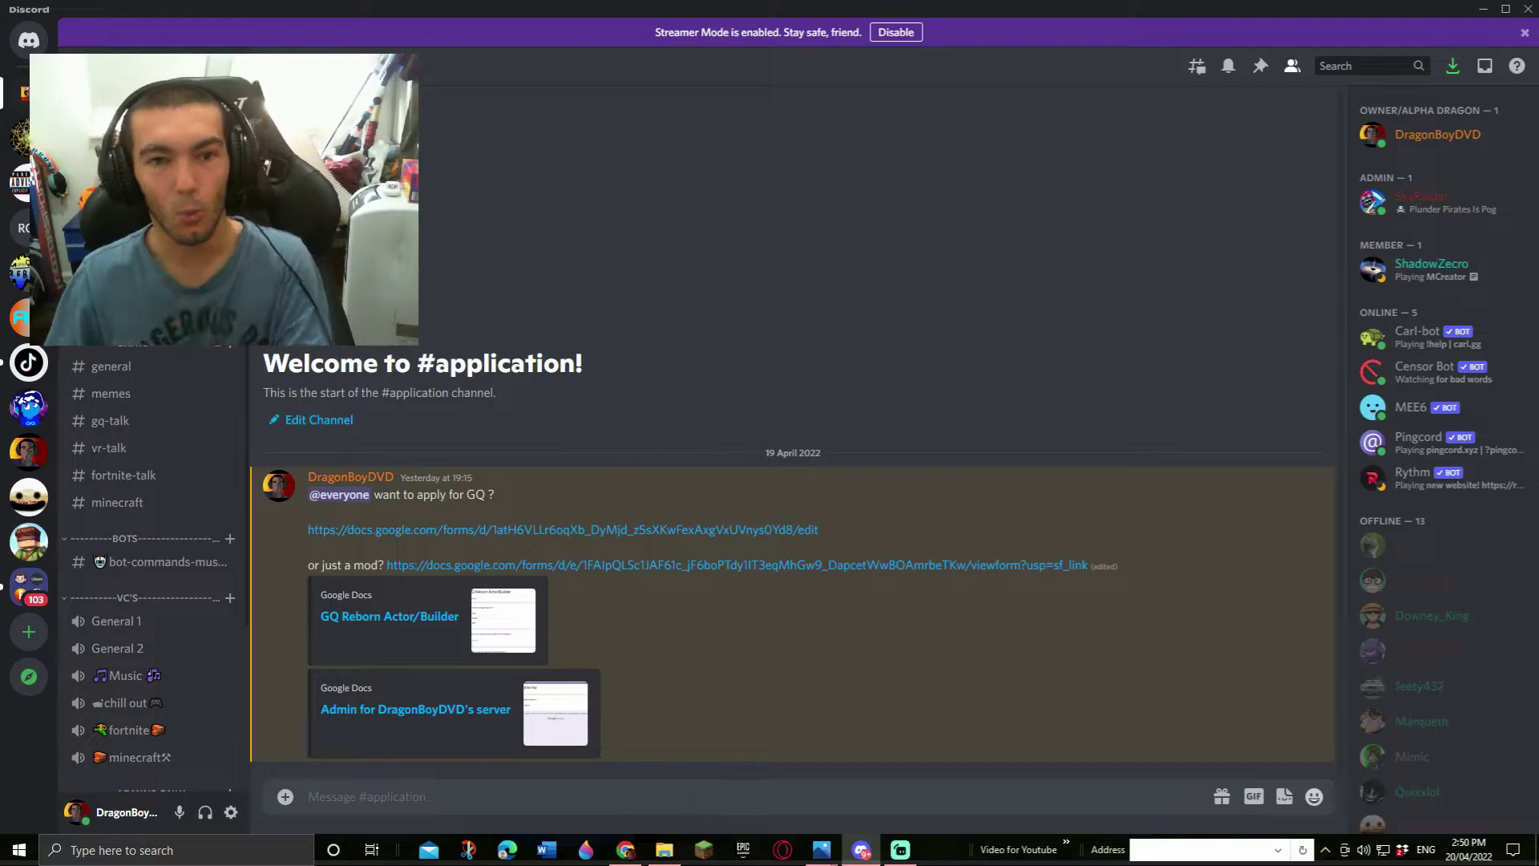
key("alt+Up")
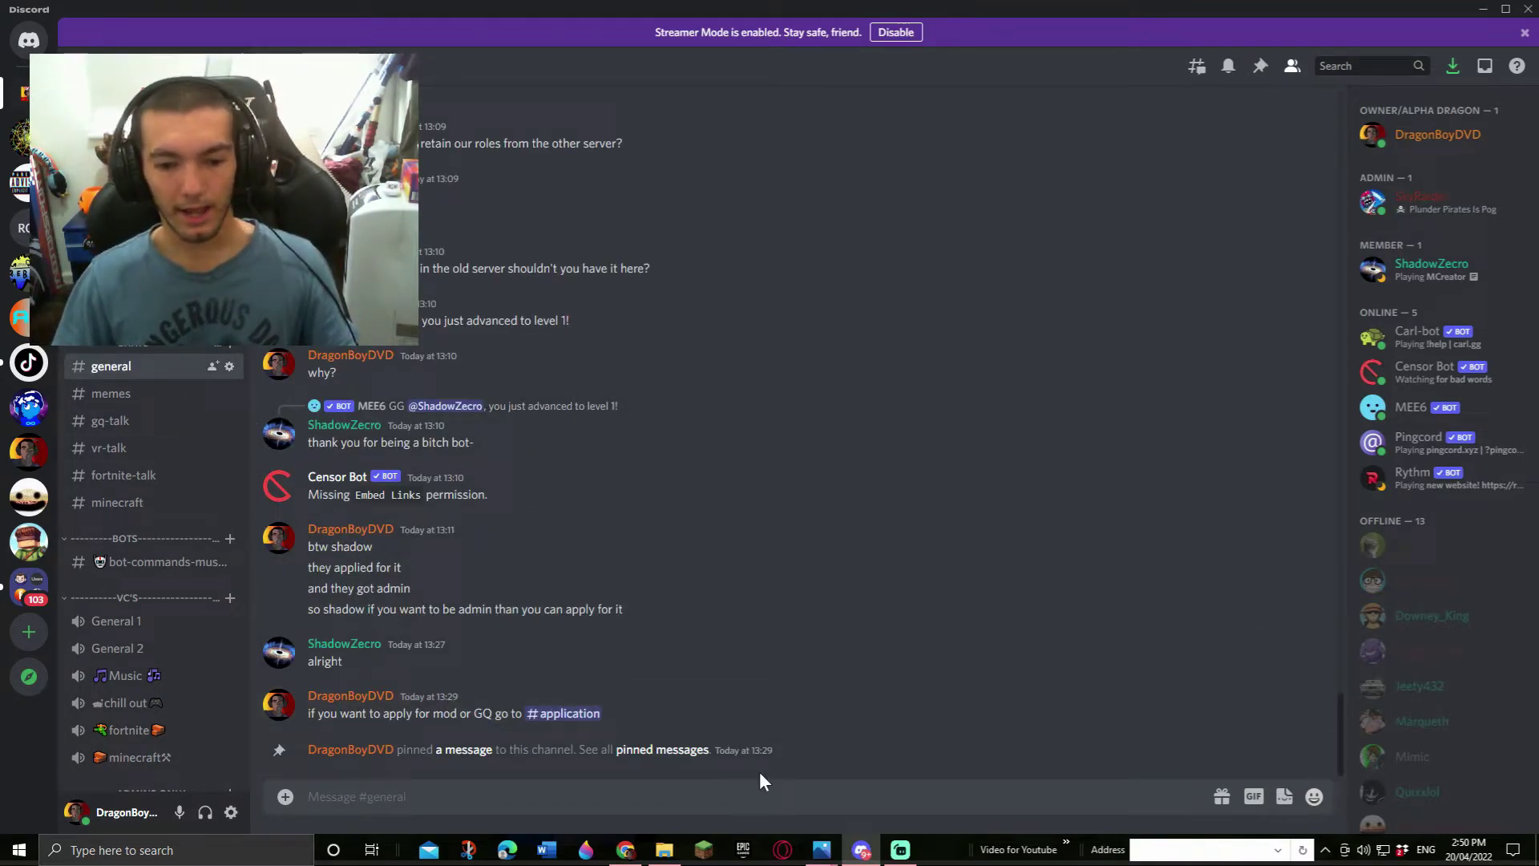
- Look over the channel's pinned messages, then visit #memes
left_click(658, 750)
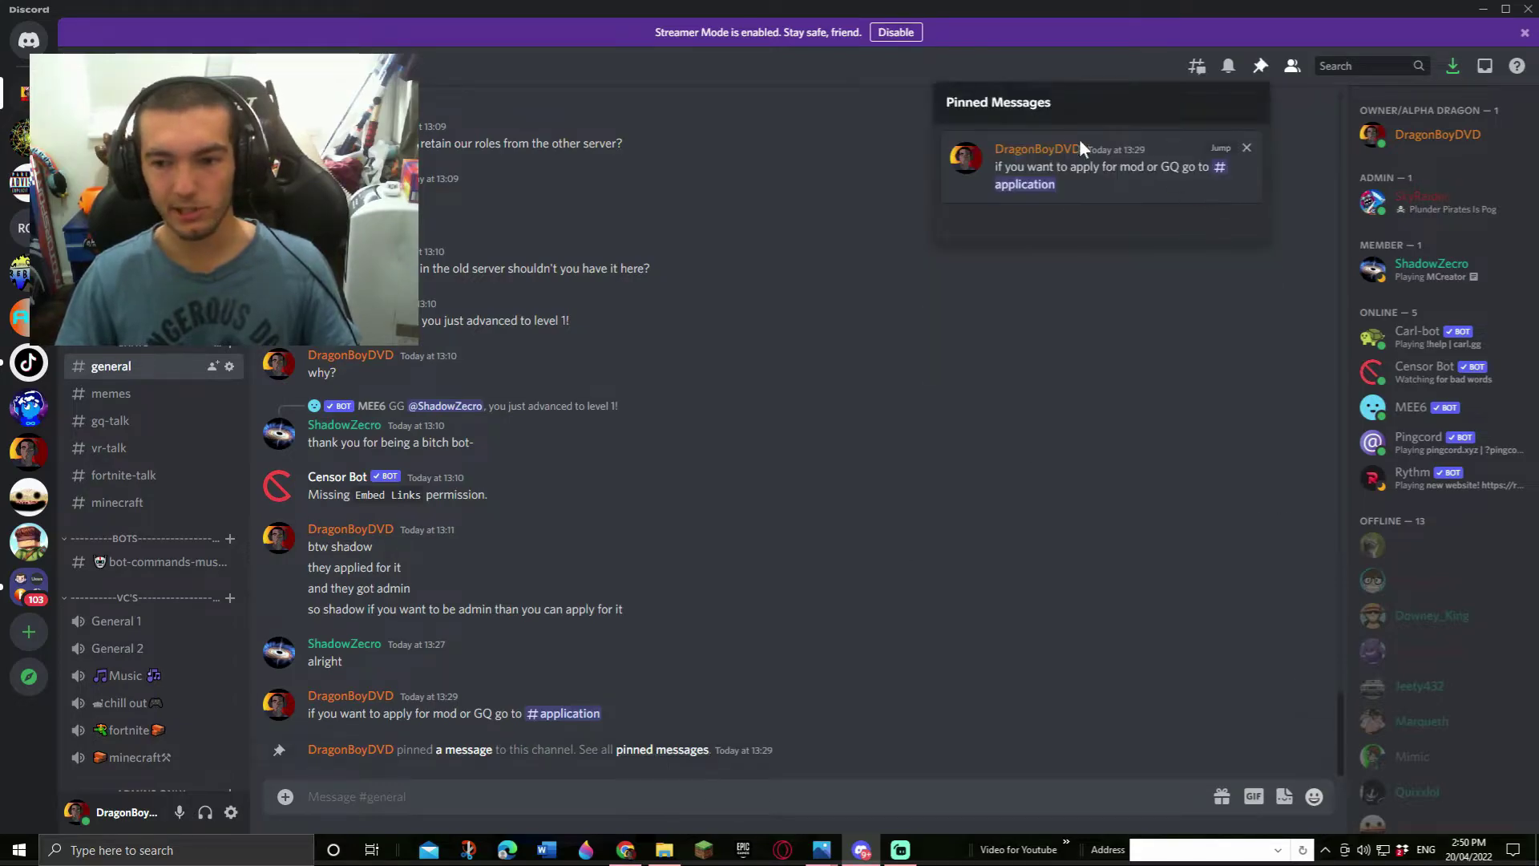
left_click(1037, 315)
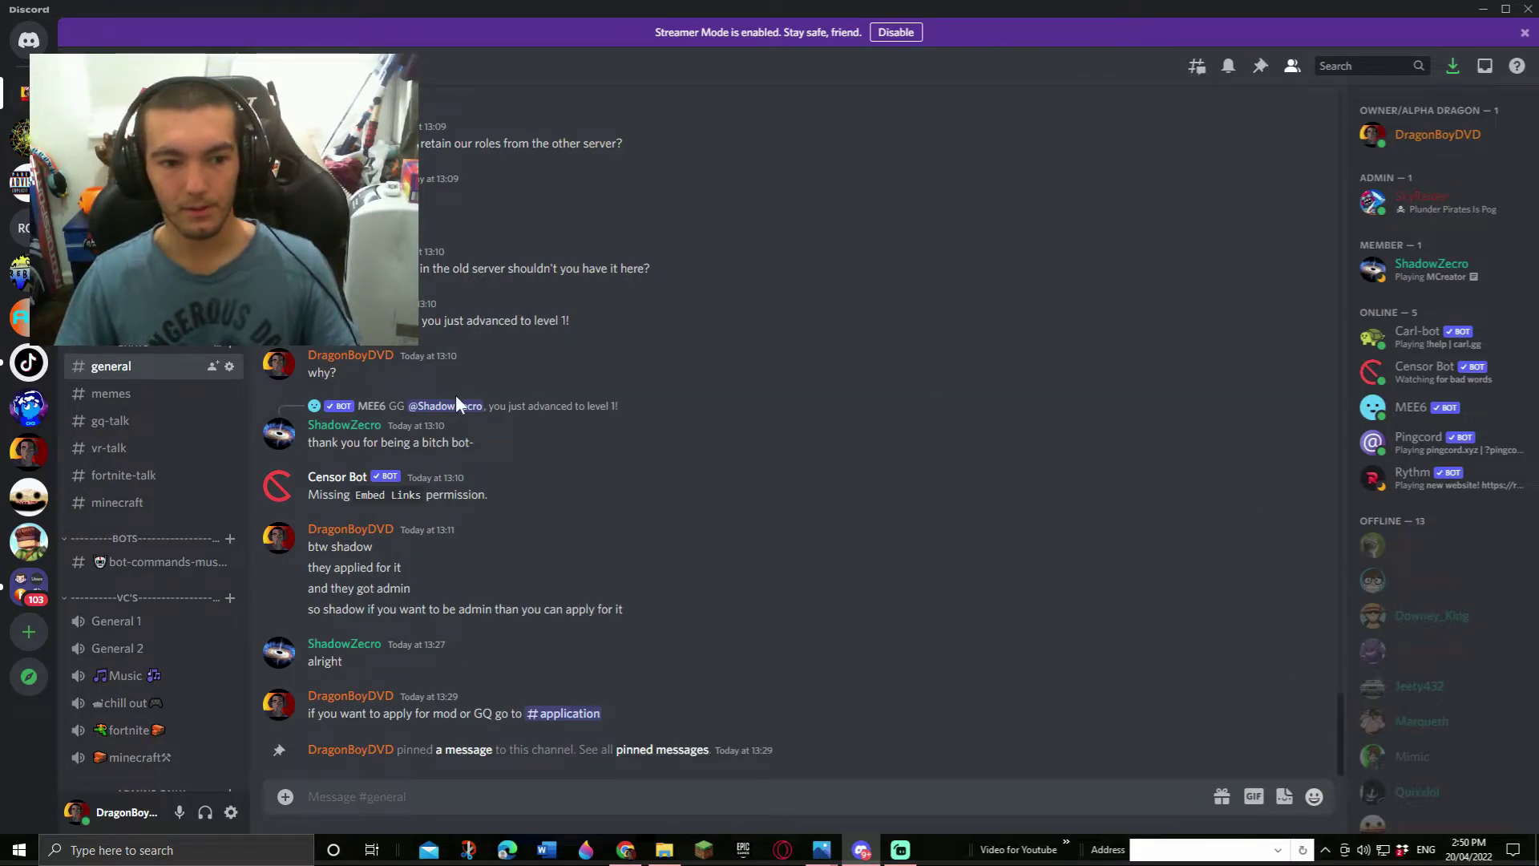
left_click(171, 397)
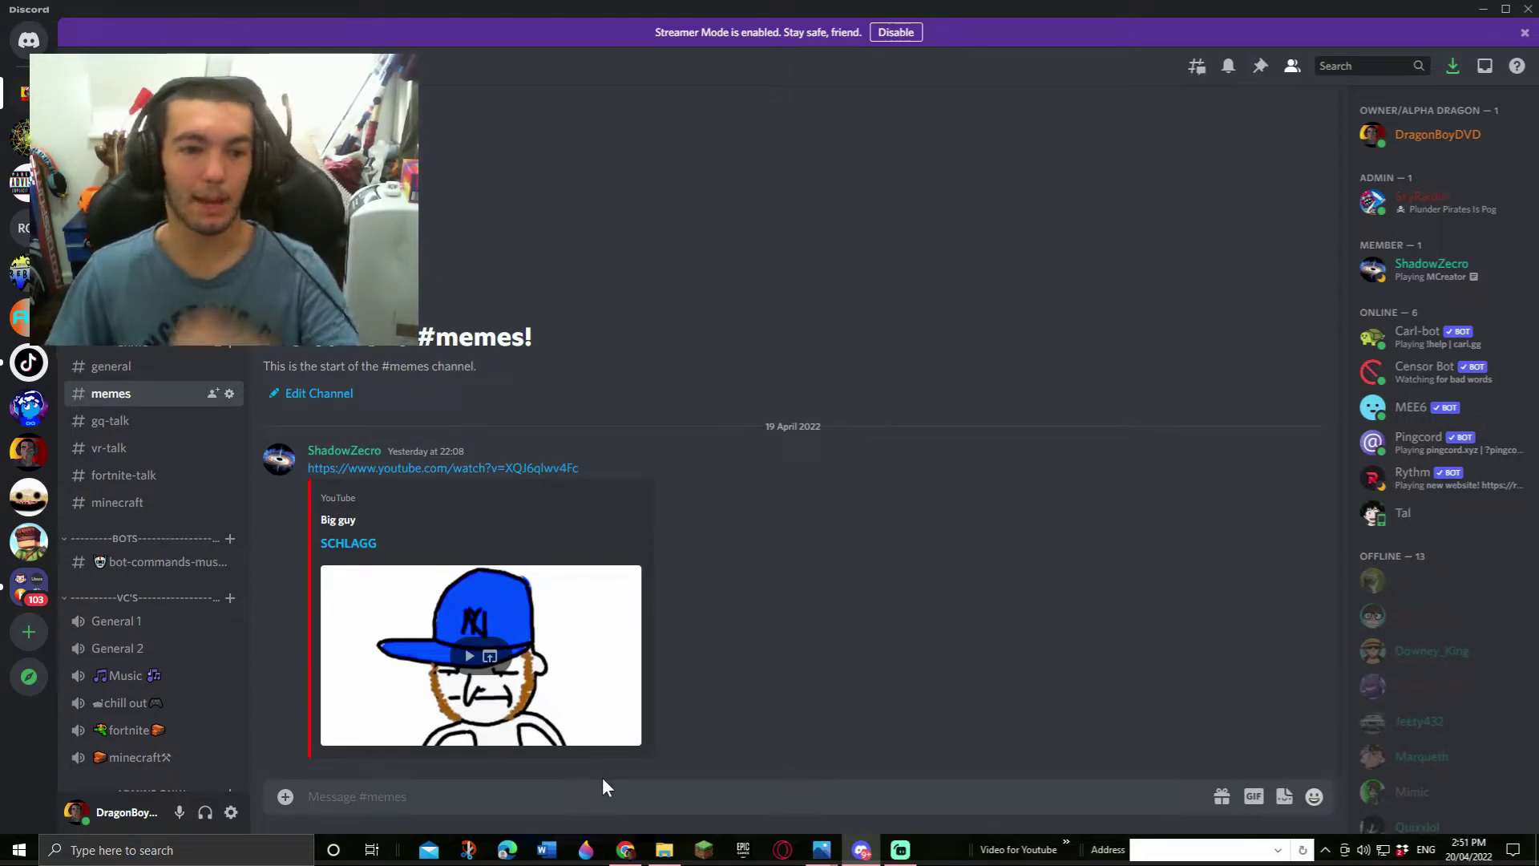
- Give Tal the Member role from #welcome, then go to #gq-talk
left_click(111, 339)
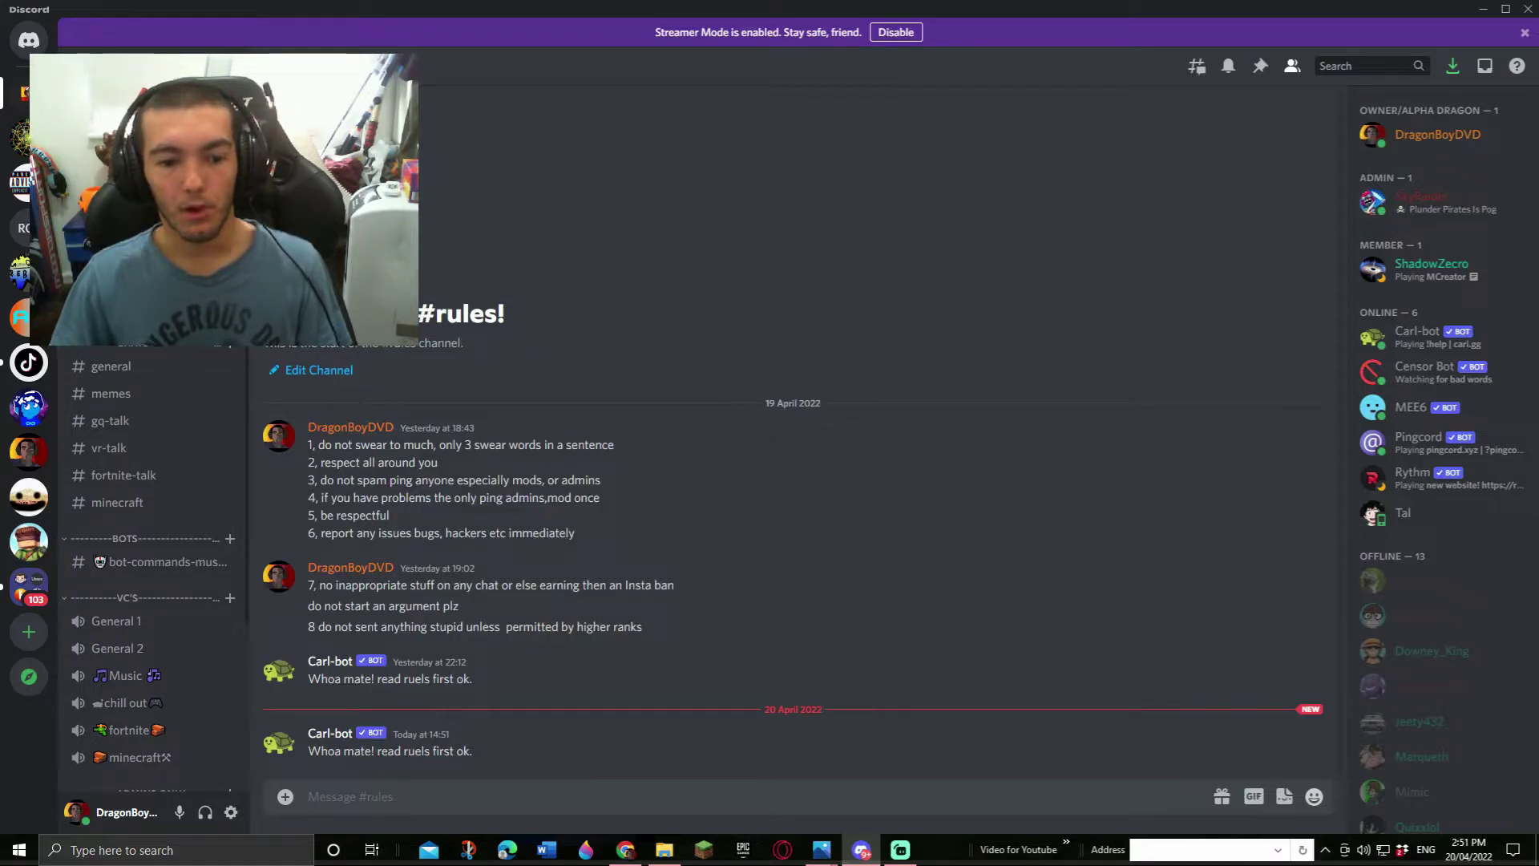
left_click(111, 340)
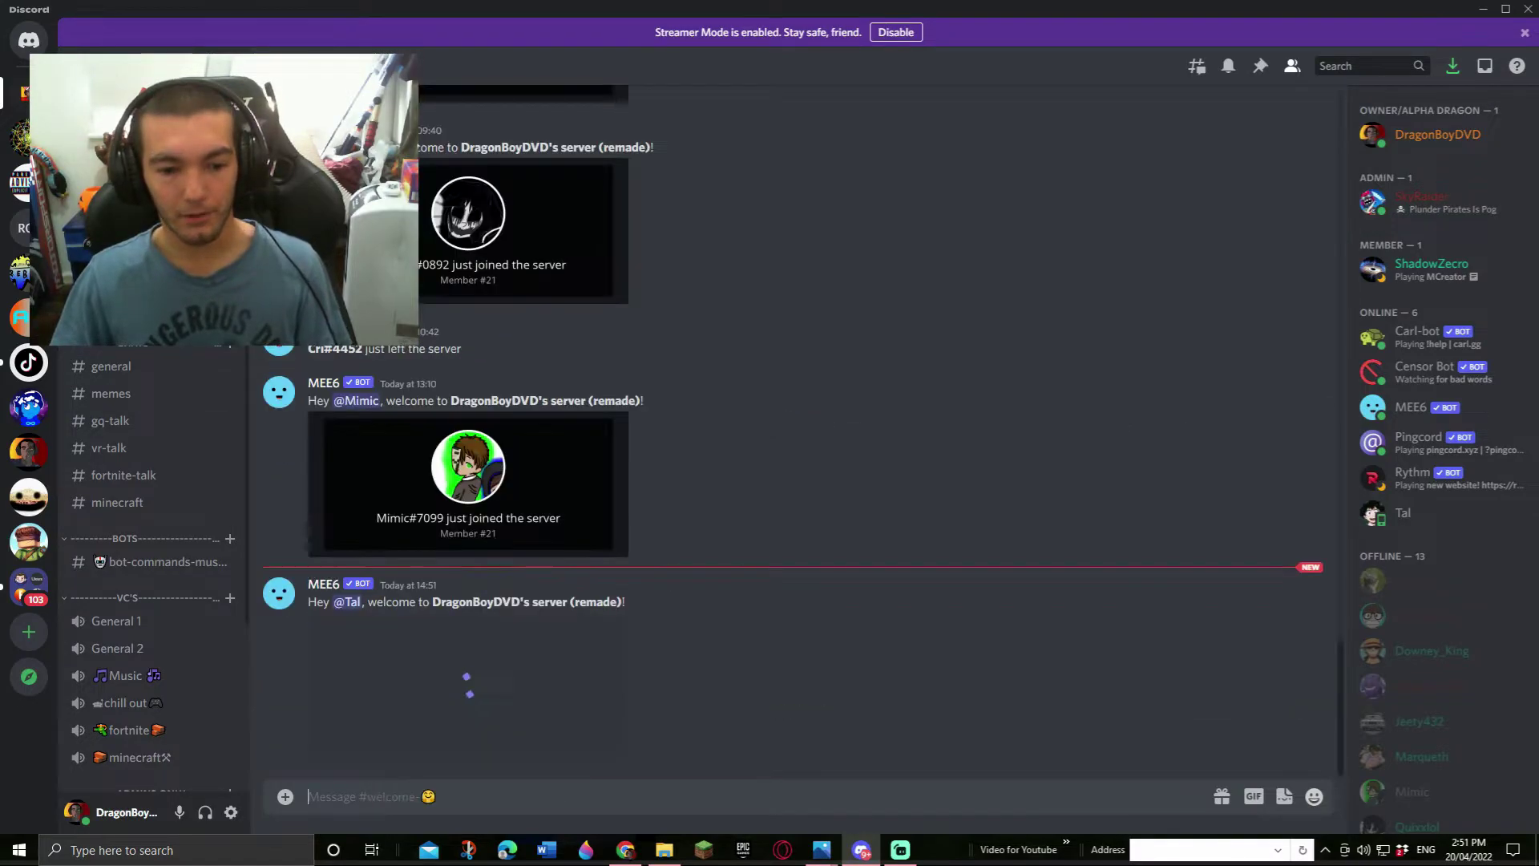
right_click(346, 608)
mouse_move(409, 771)
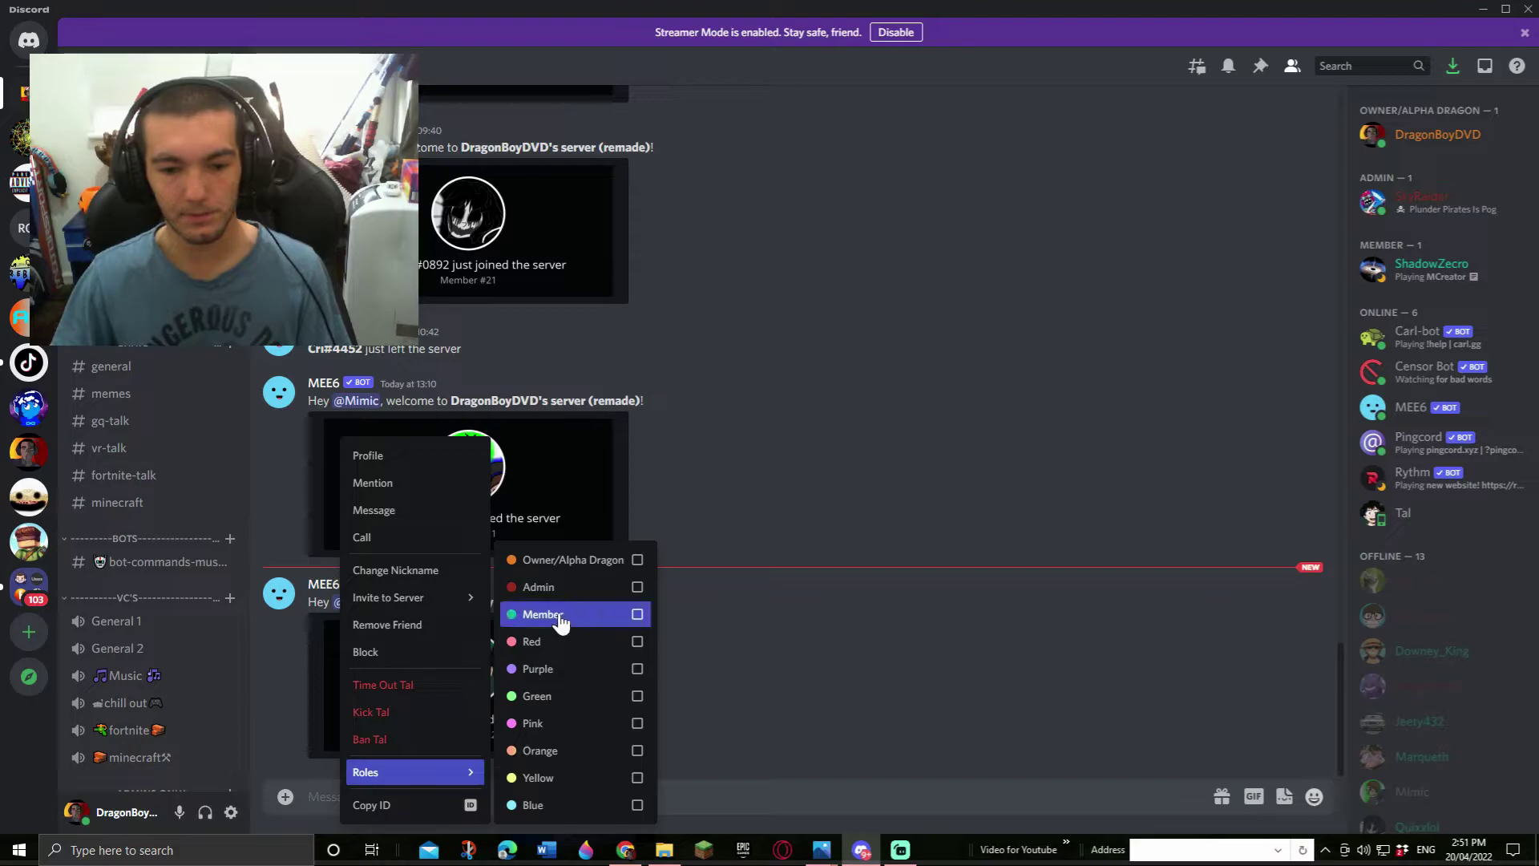
left_click(560, 615)
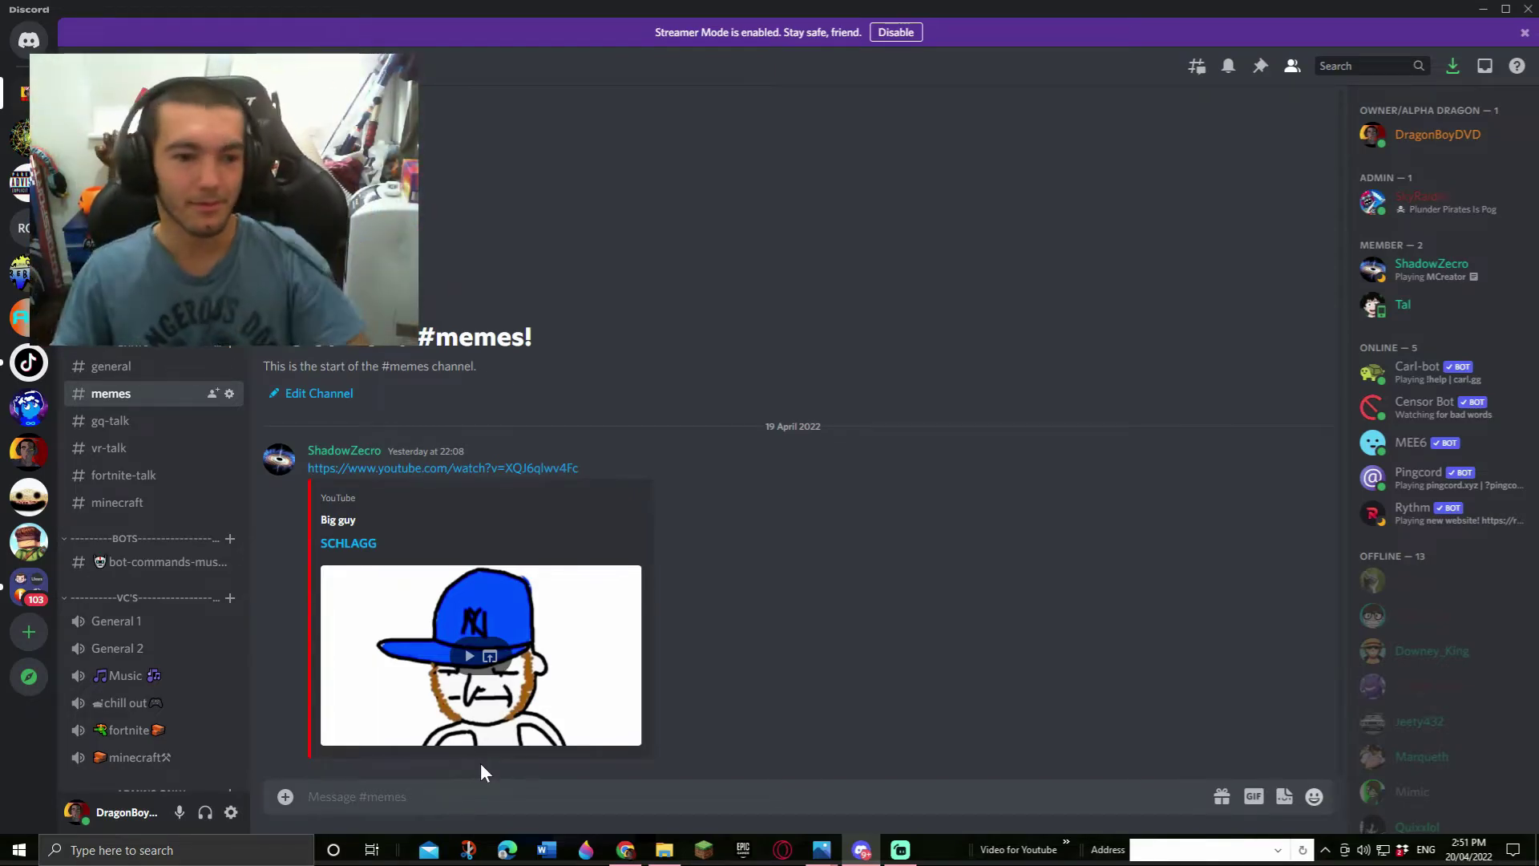
left_click(111, 419)
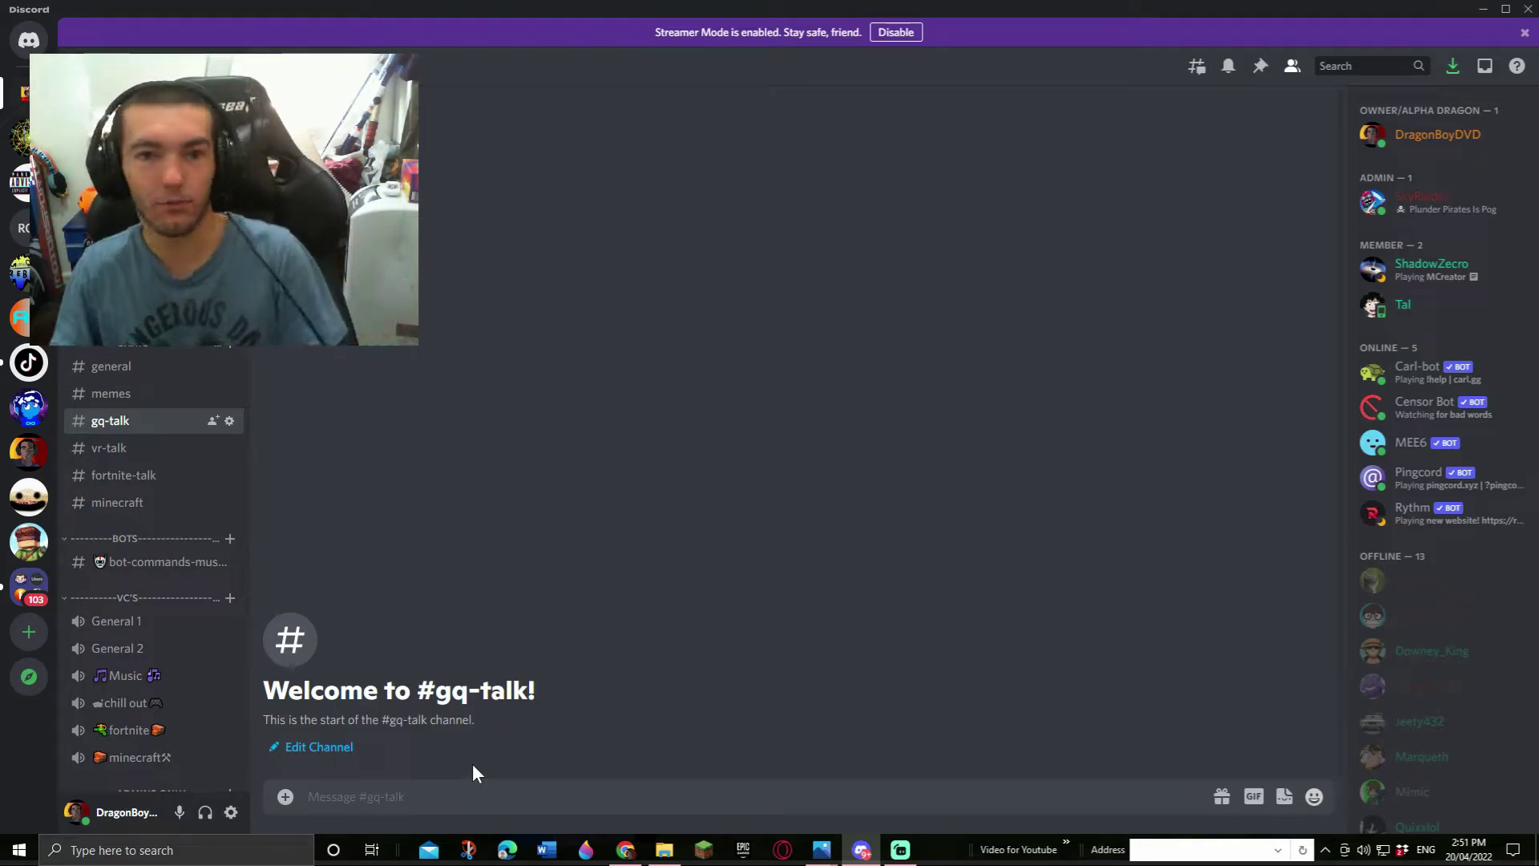
- Tour #vr-talk, #fortnite-talk, #minecraft and #bot-commands-music, ending in the admins-only #general
left_click(145, 447)
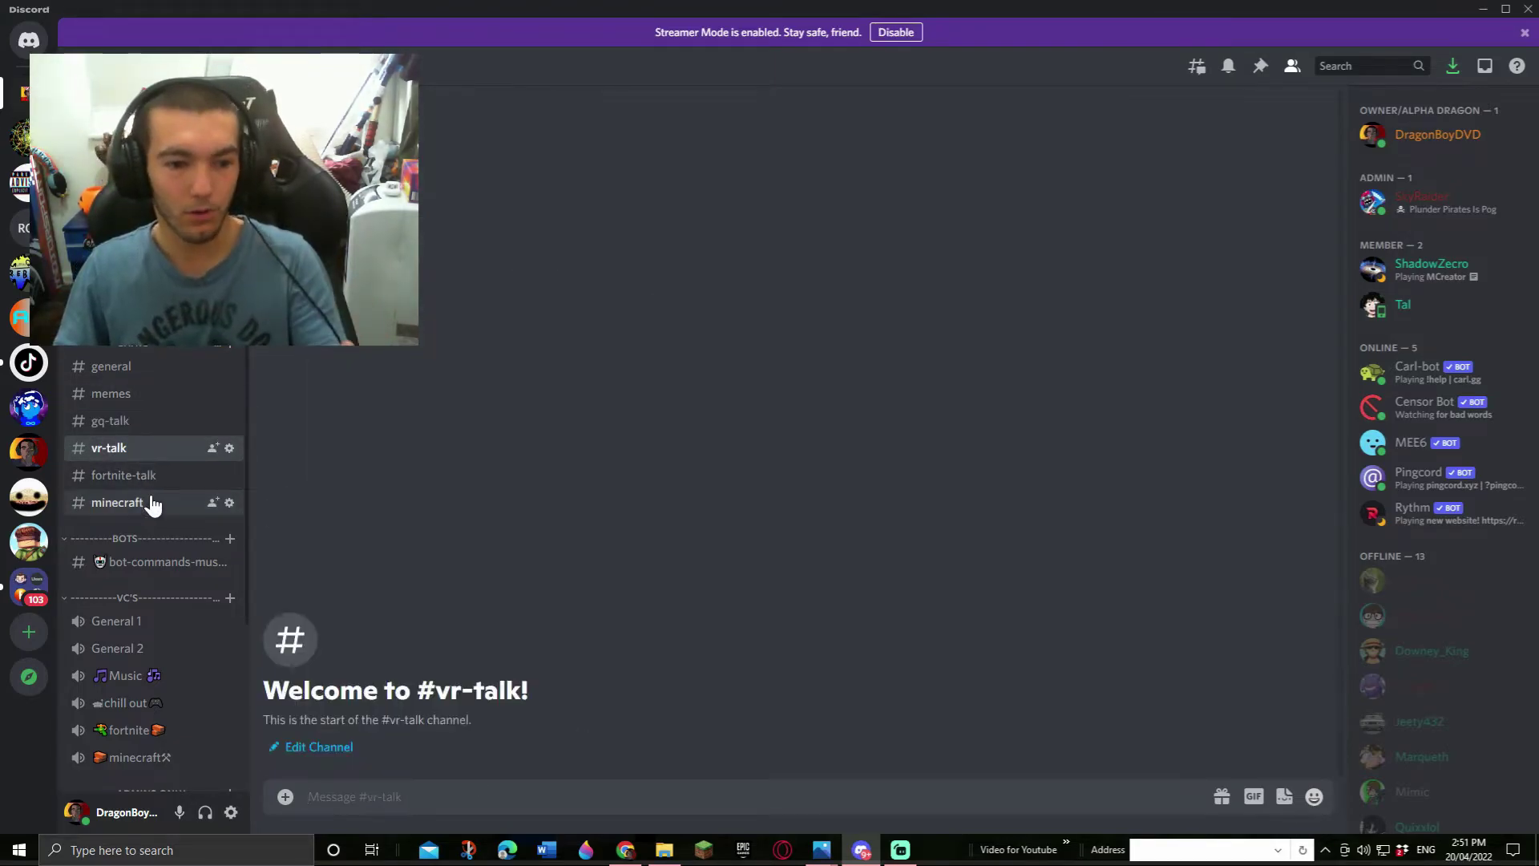
left_click(123, 474)
left_click(117, 502)
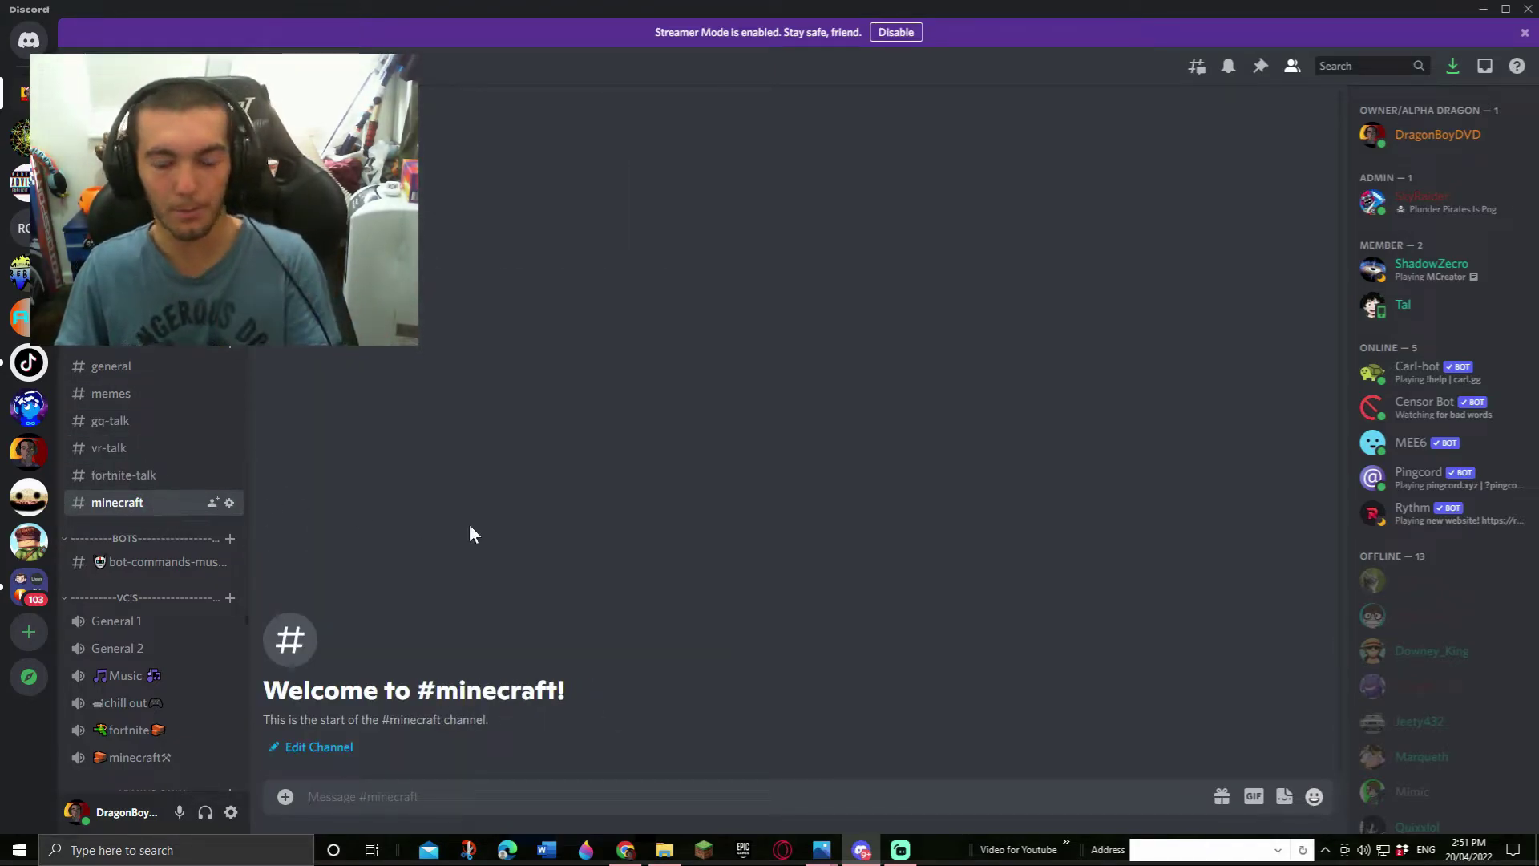
left_click(1486, 9)
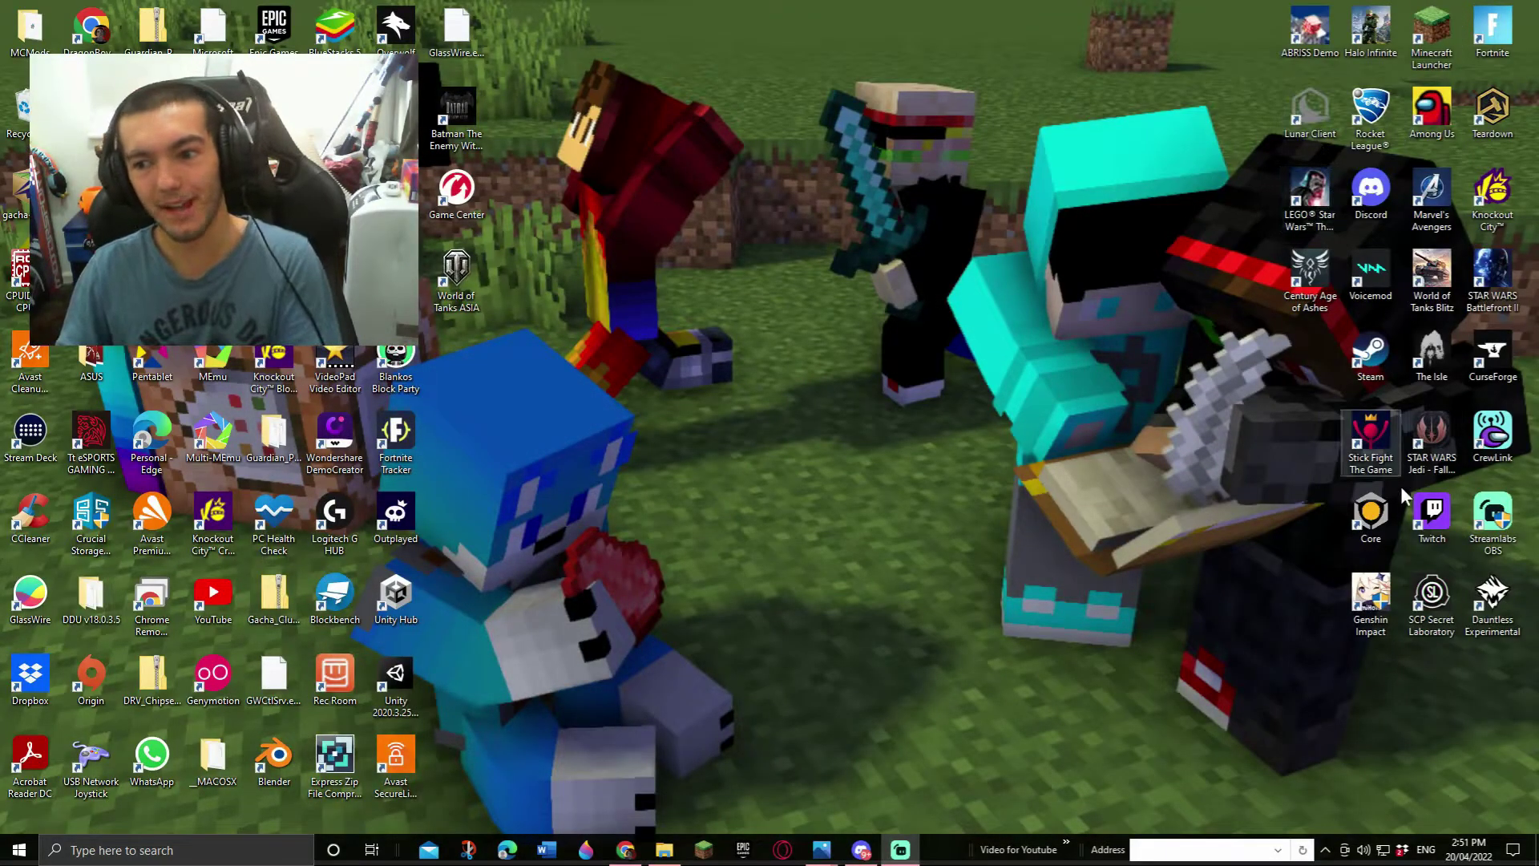
left_click(861, 851)
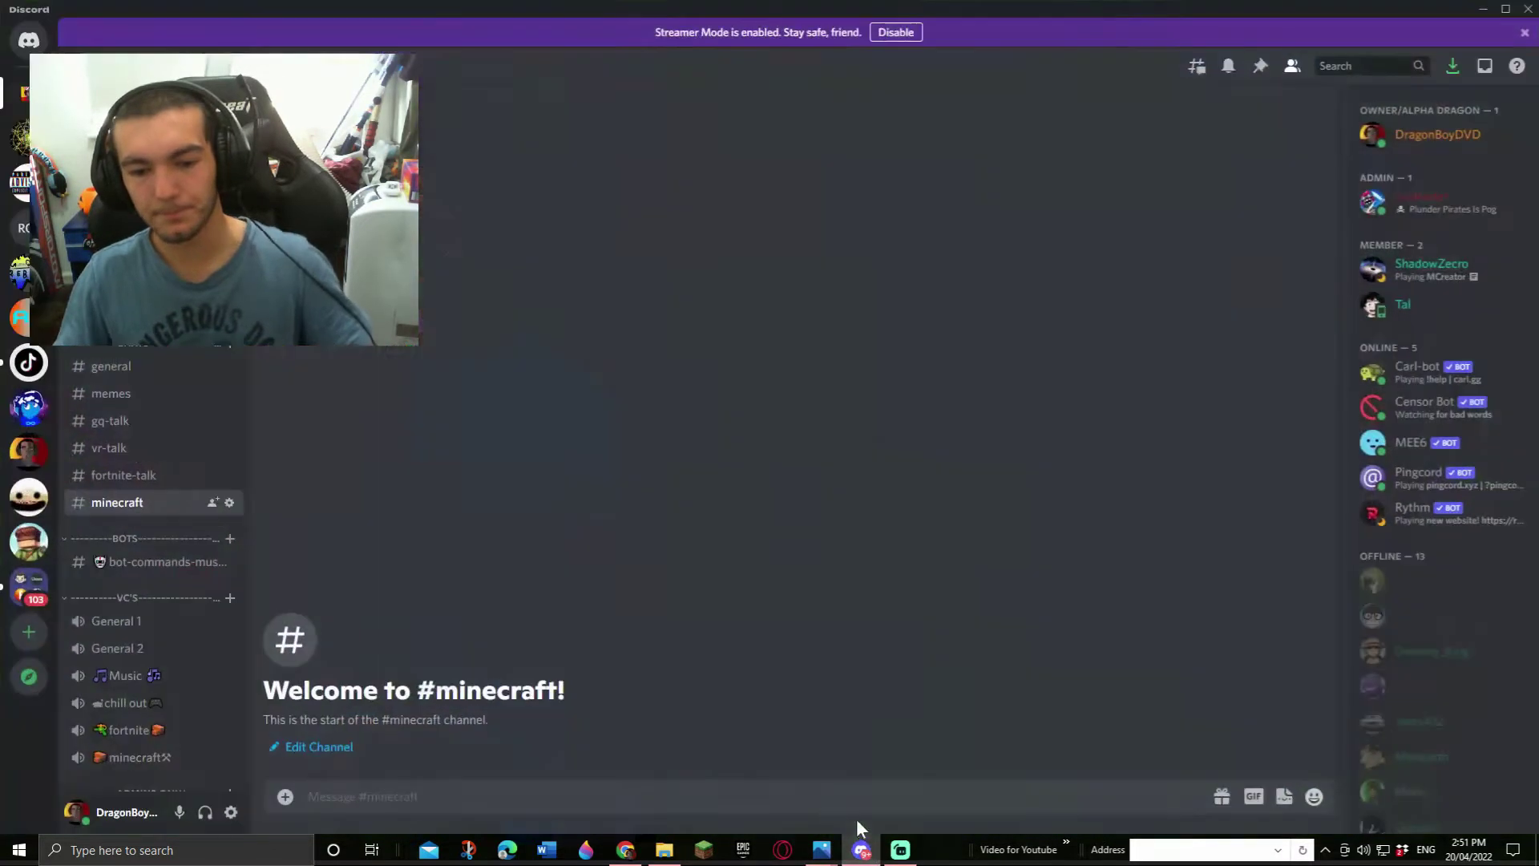
left_click(115, 562)
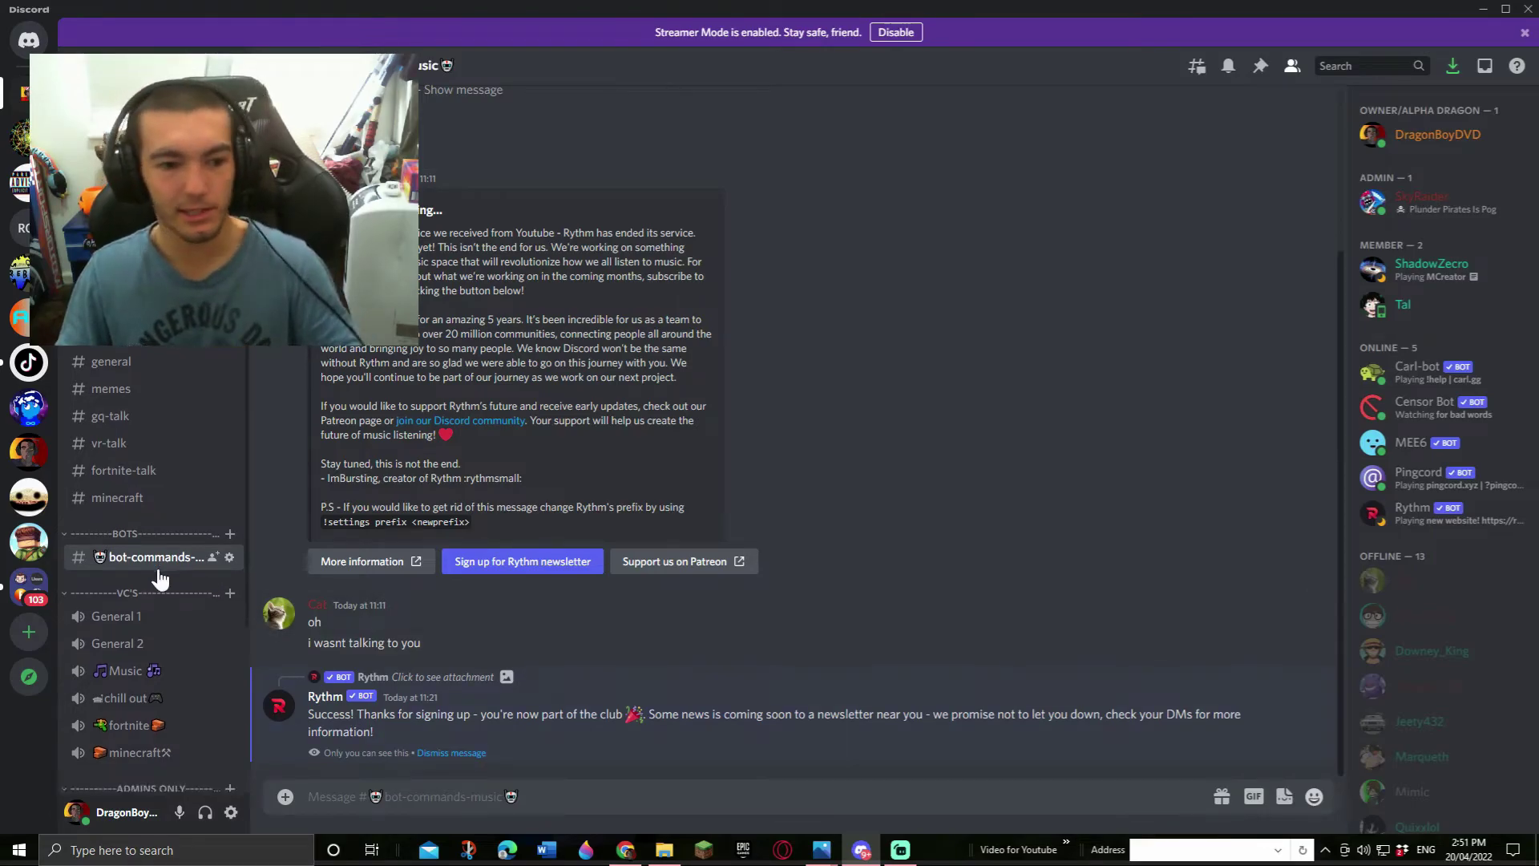
scroll(129, 500, "down", 4)
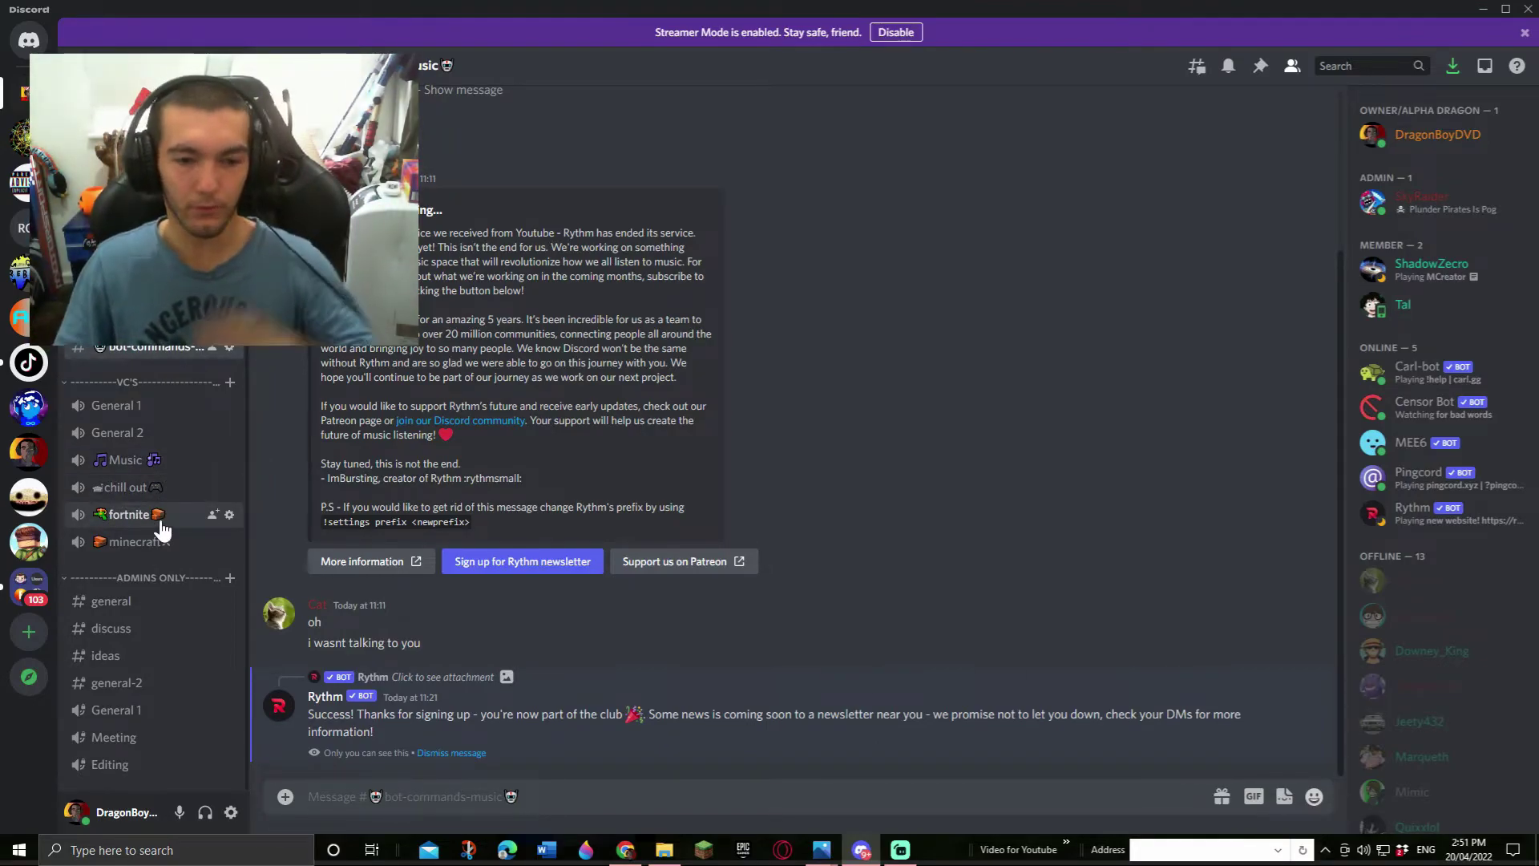
left_click(141, 607)
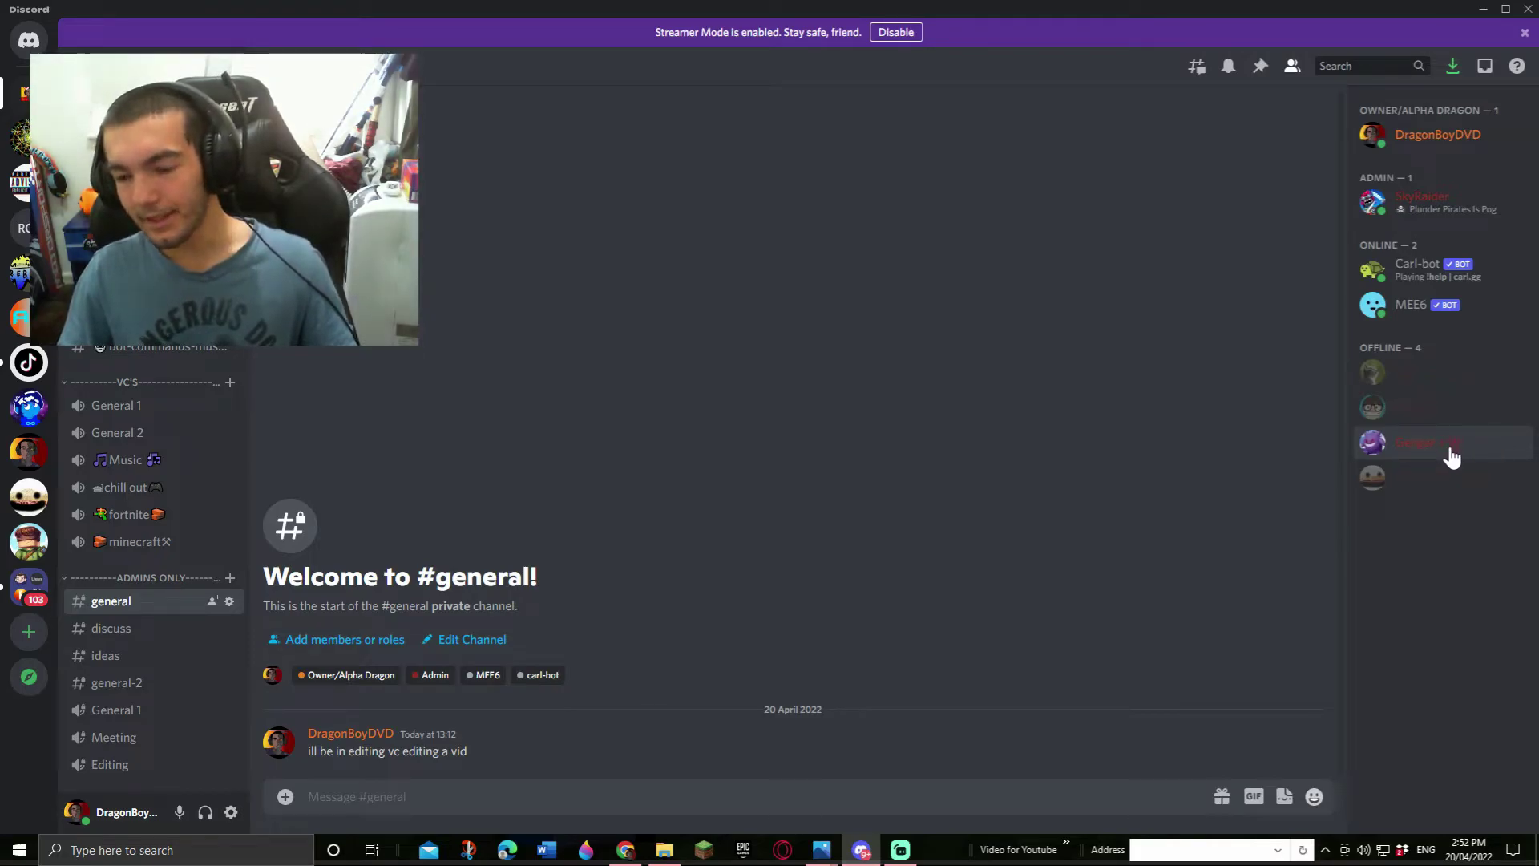
- Visit private #discuss, #ideas and #general-2, then move general-2 directly below general
left_click(112, 628)
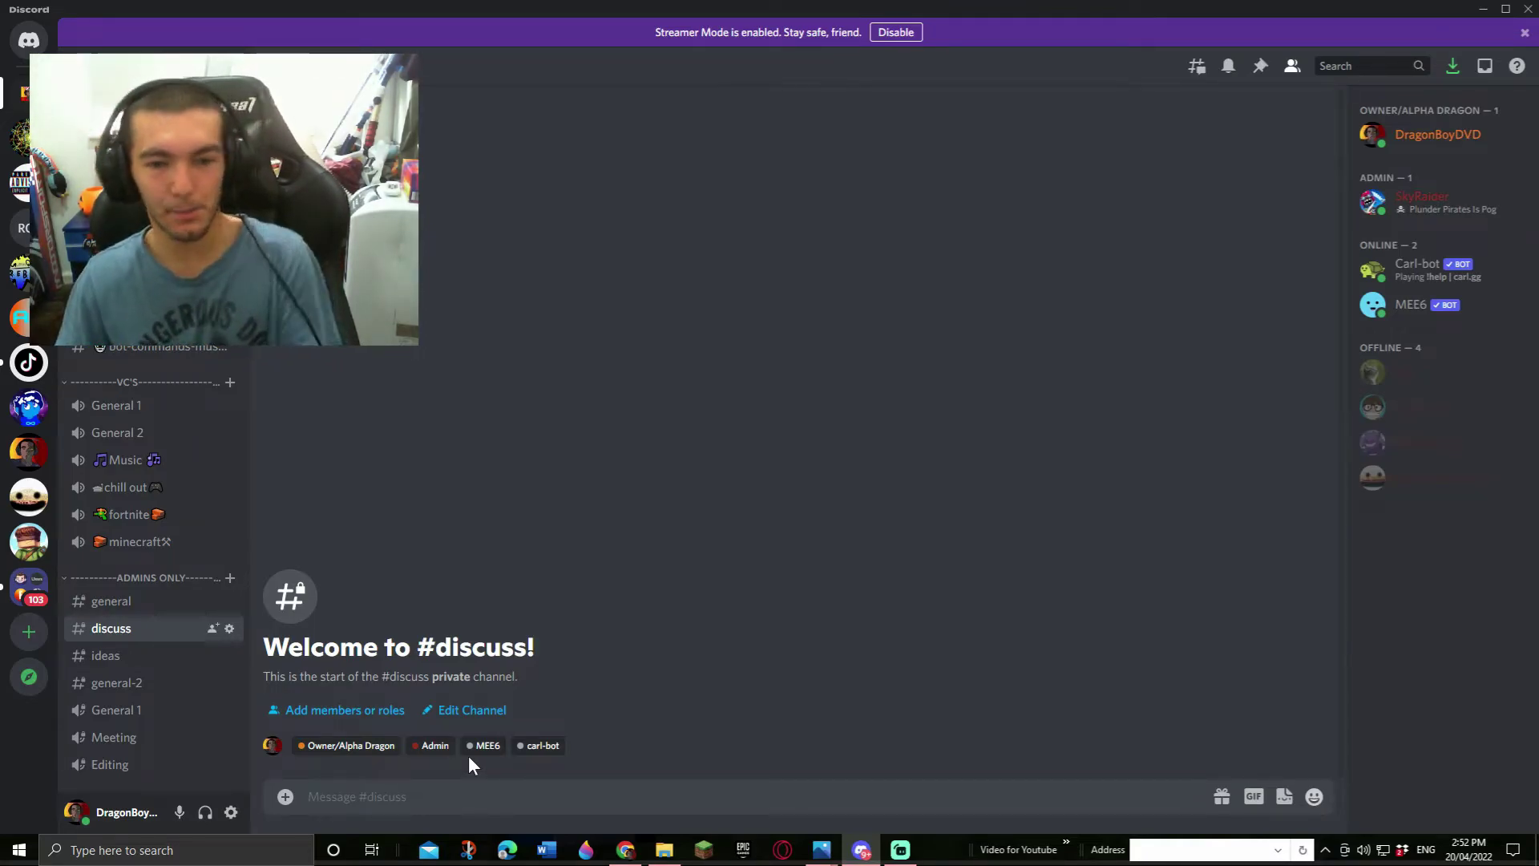
left_click(156, 655)
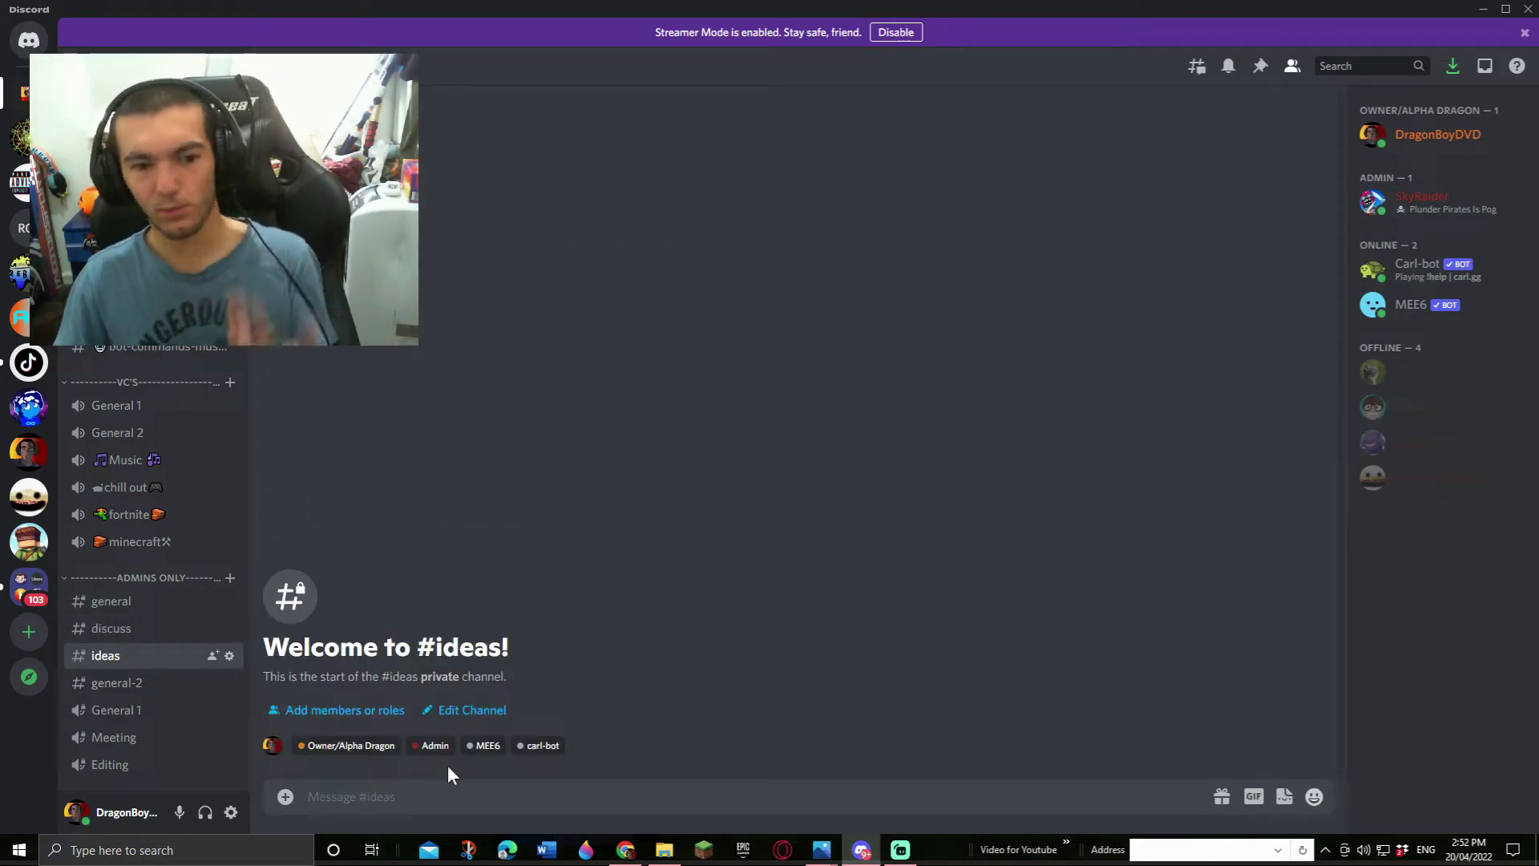
left_click(168, 686)
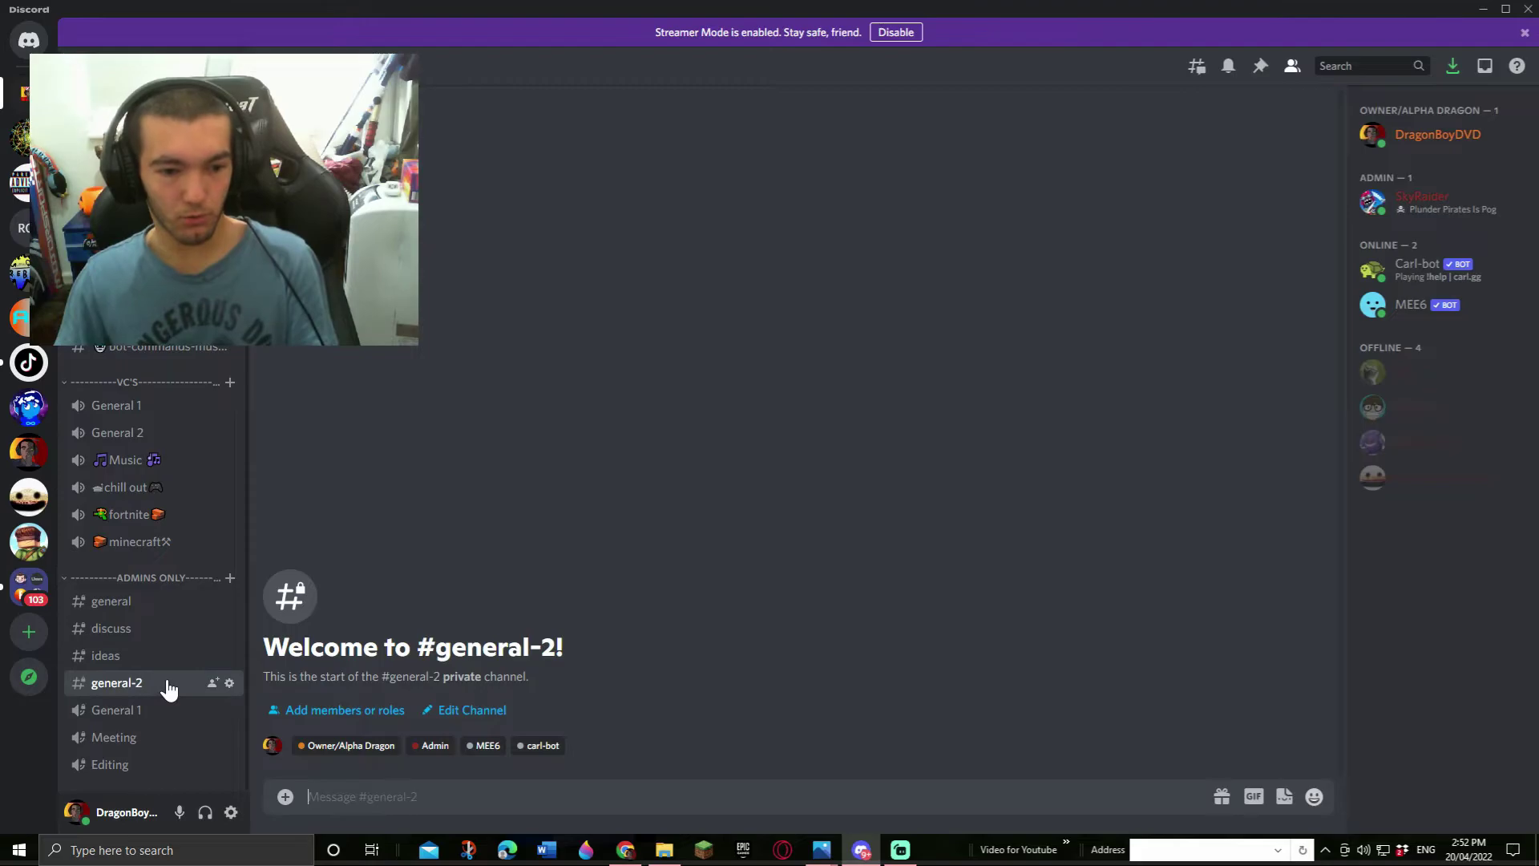
left_click_drag(130, 605, 130, 613)
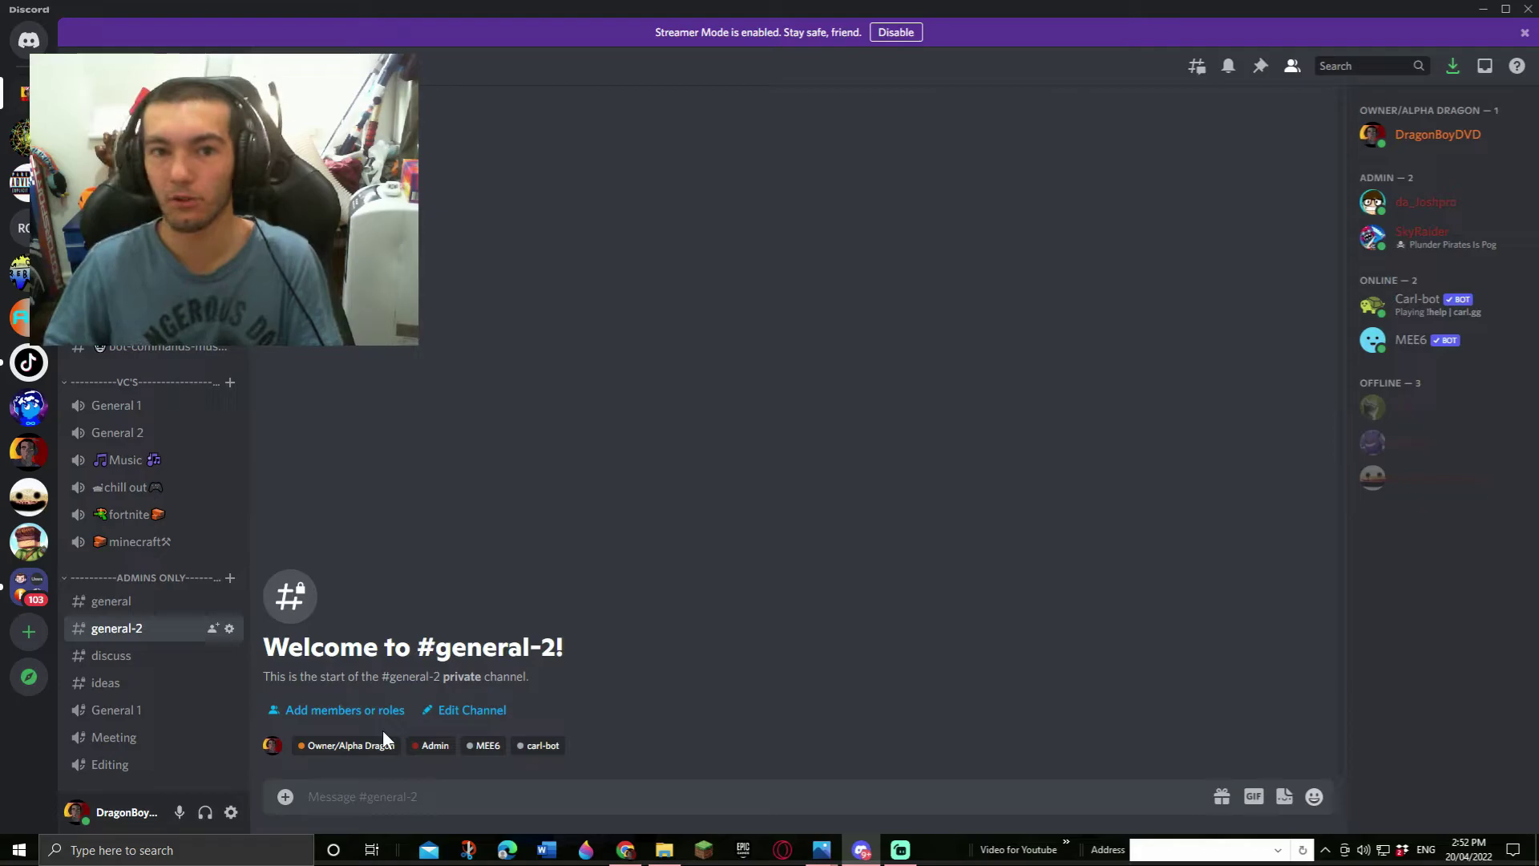
scroll(166, 511, "up", 1)
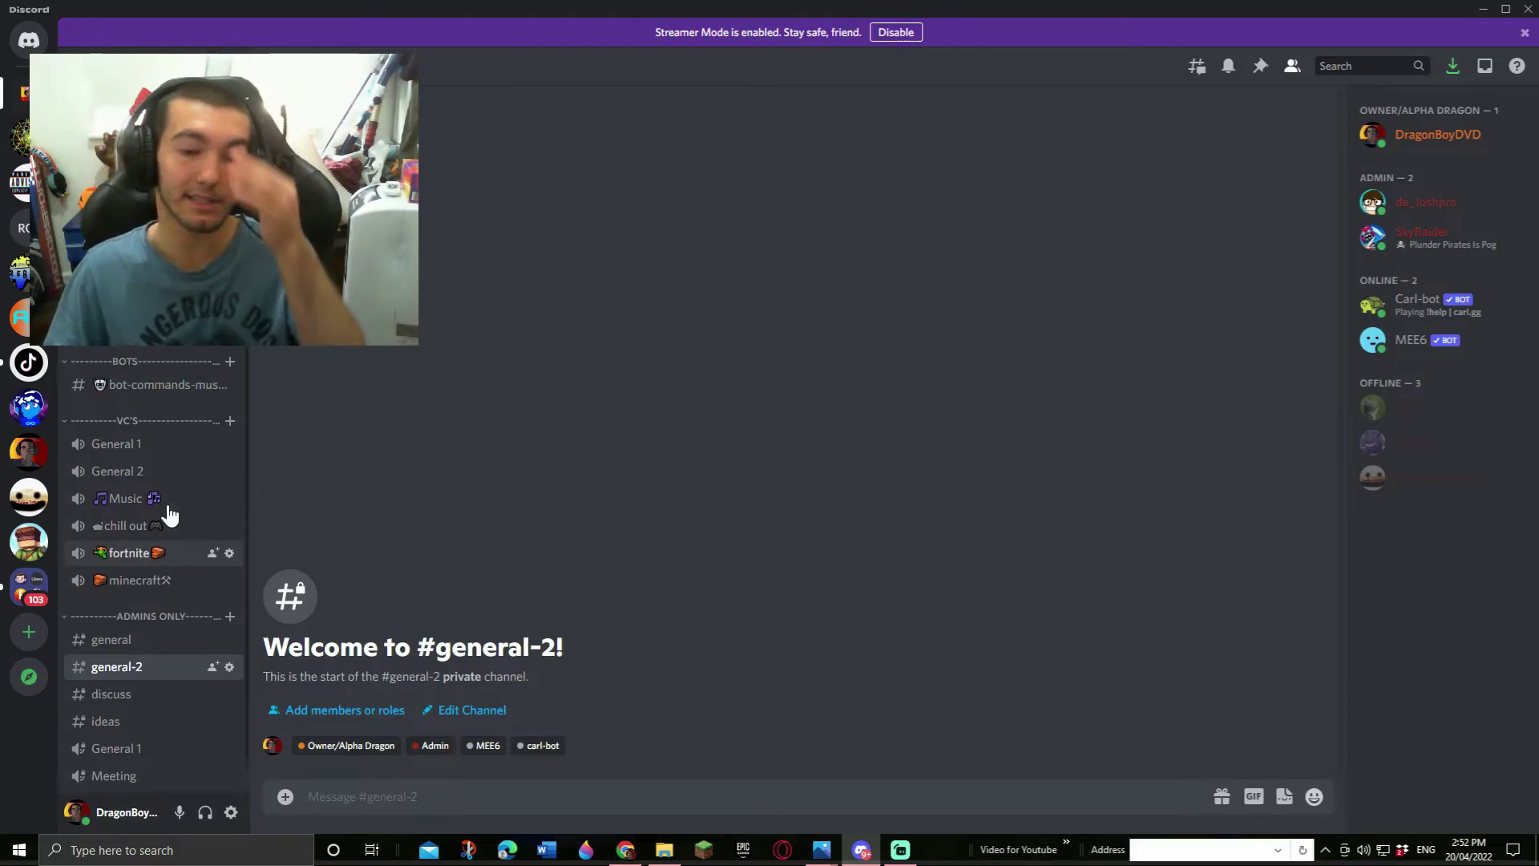
scroll(166, 512, "up", 2)
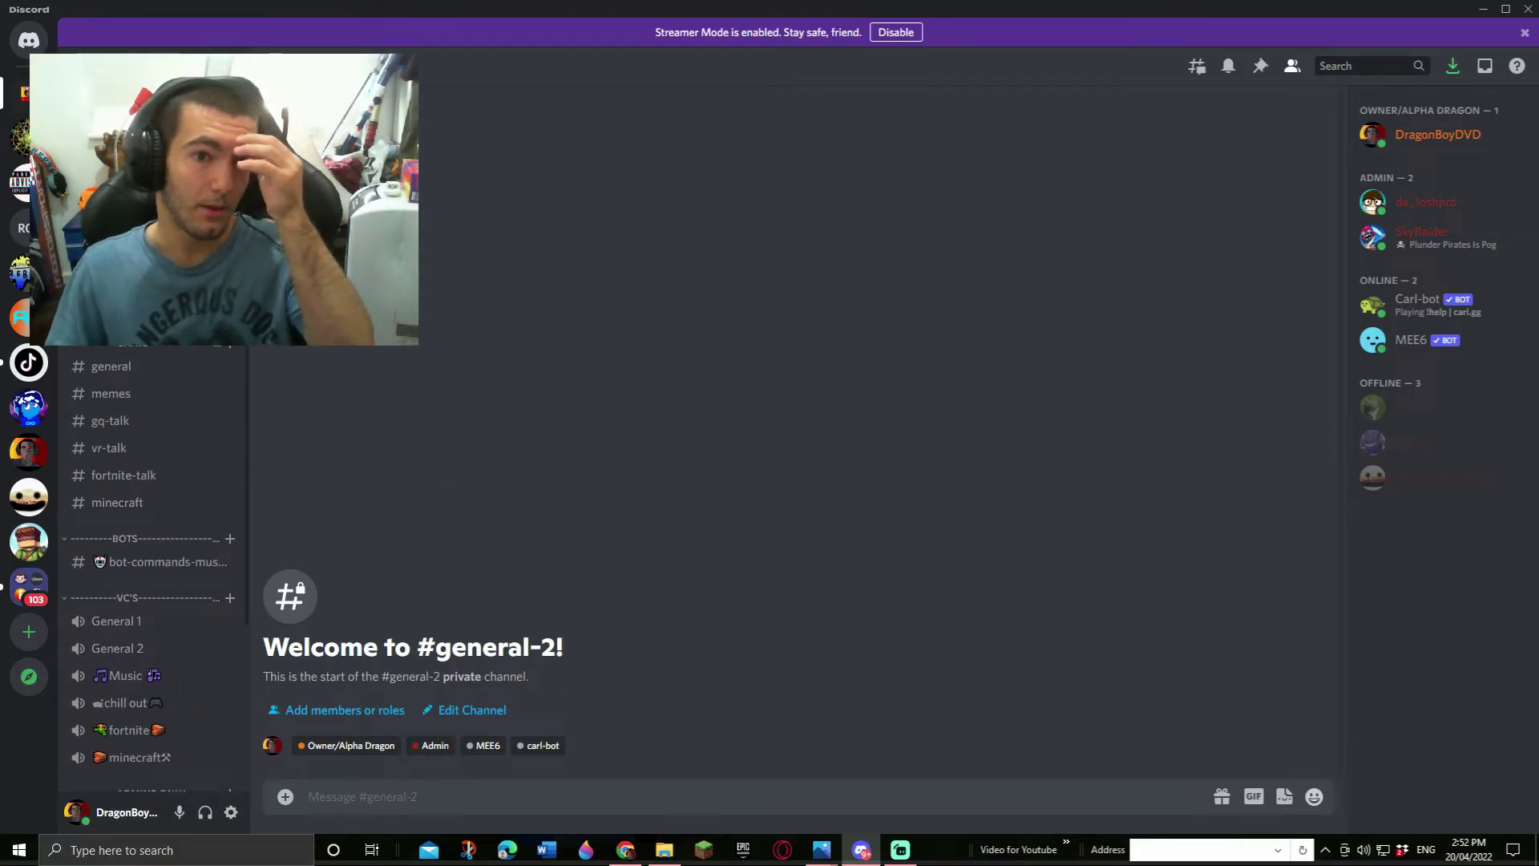
- Go from #anouncements to #application and inspect the application message's actions menu
left_click(133, 349)
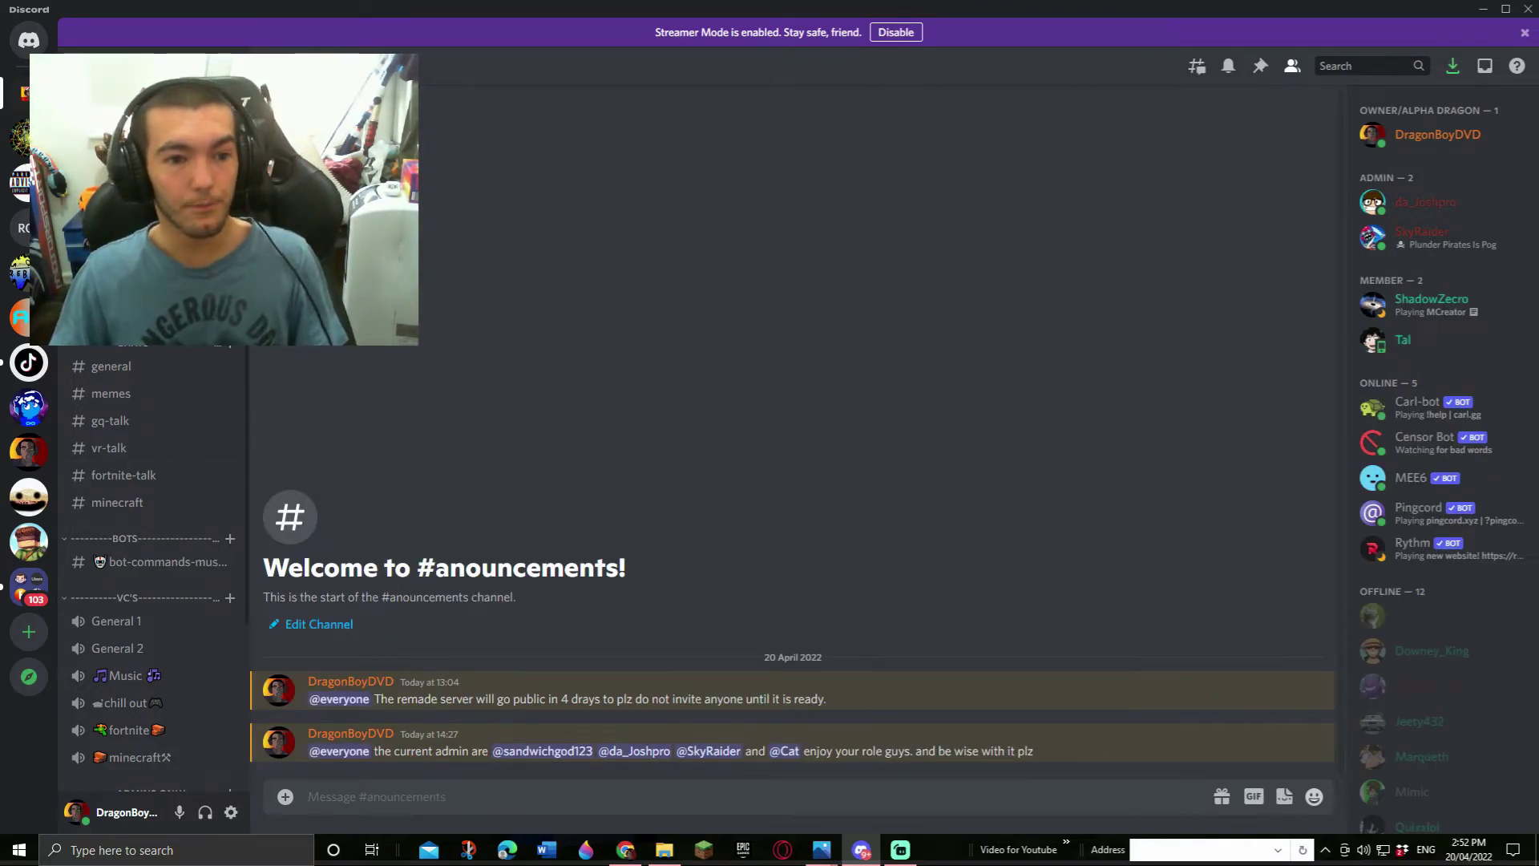
key("alt+Up")
right_click(510, 760)
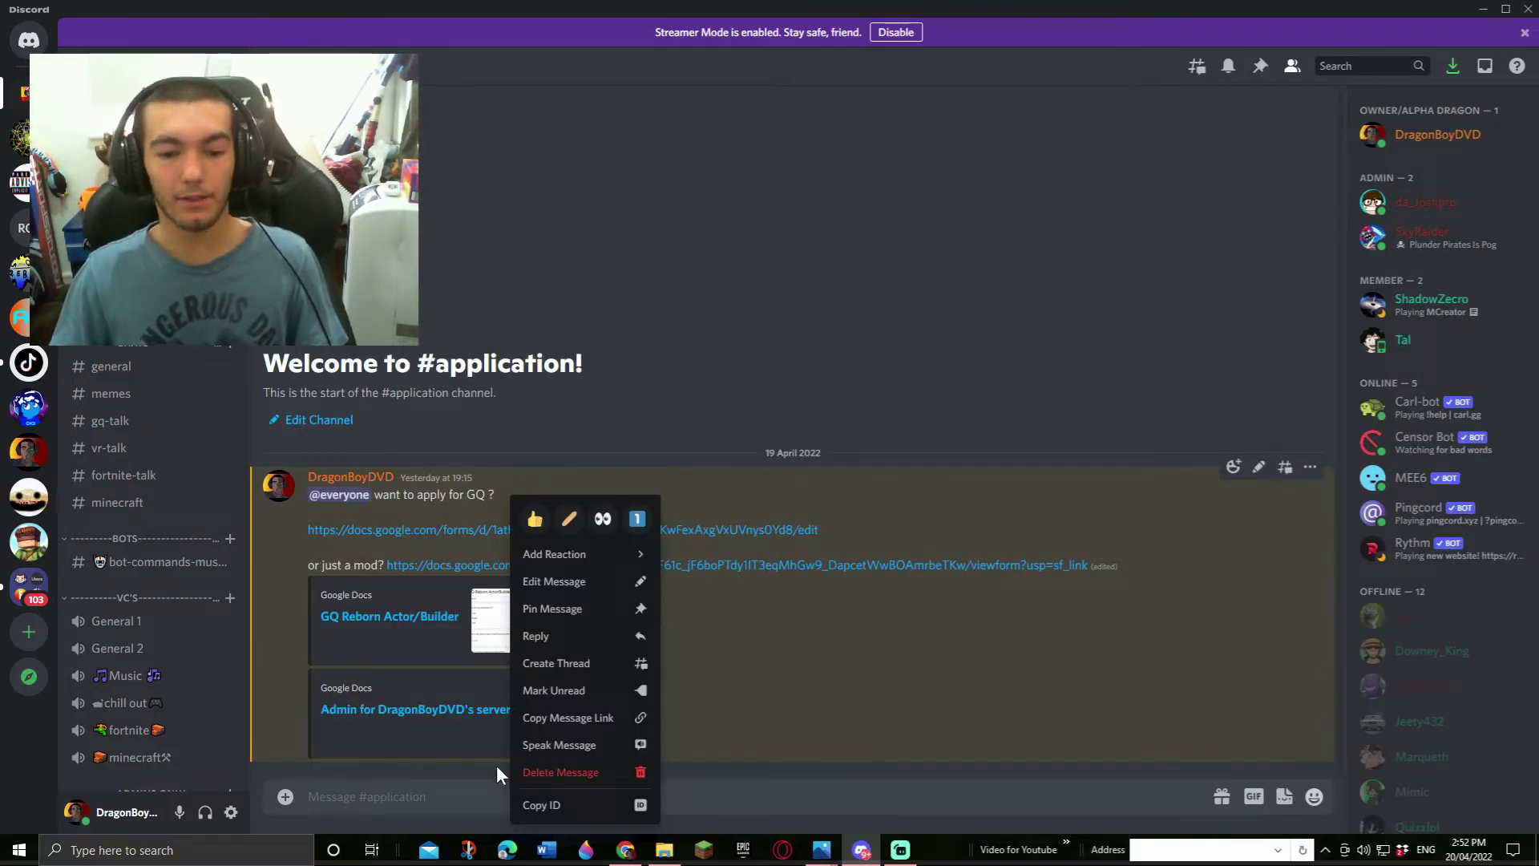
left_click(497, 765)
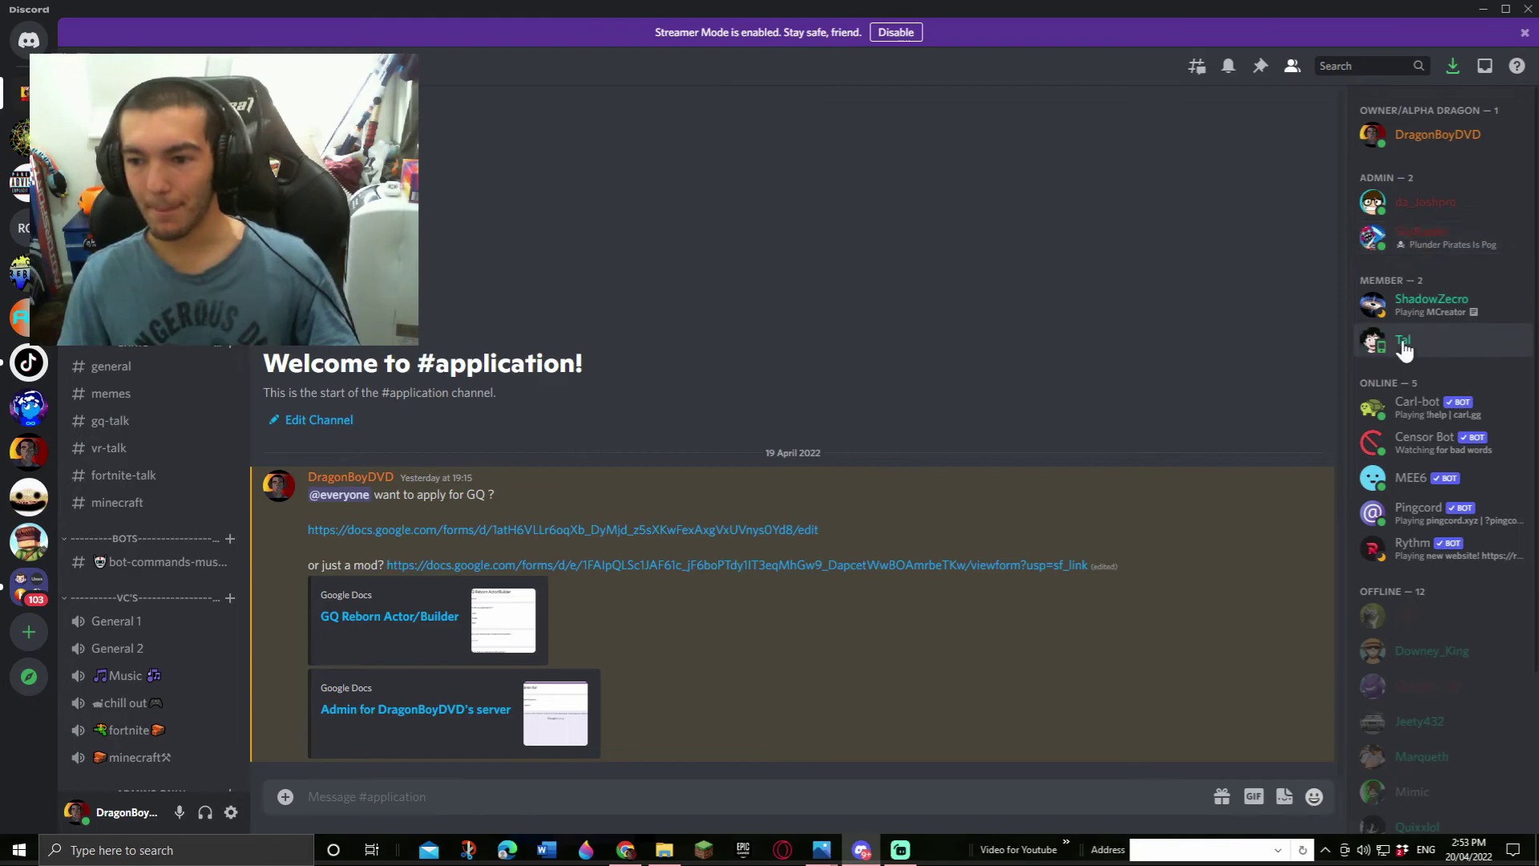
scroll(1373, 630, "down", 3)
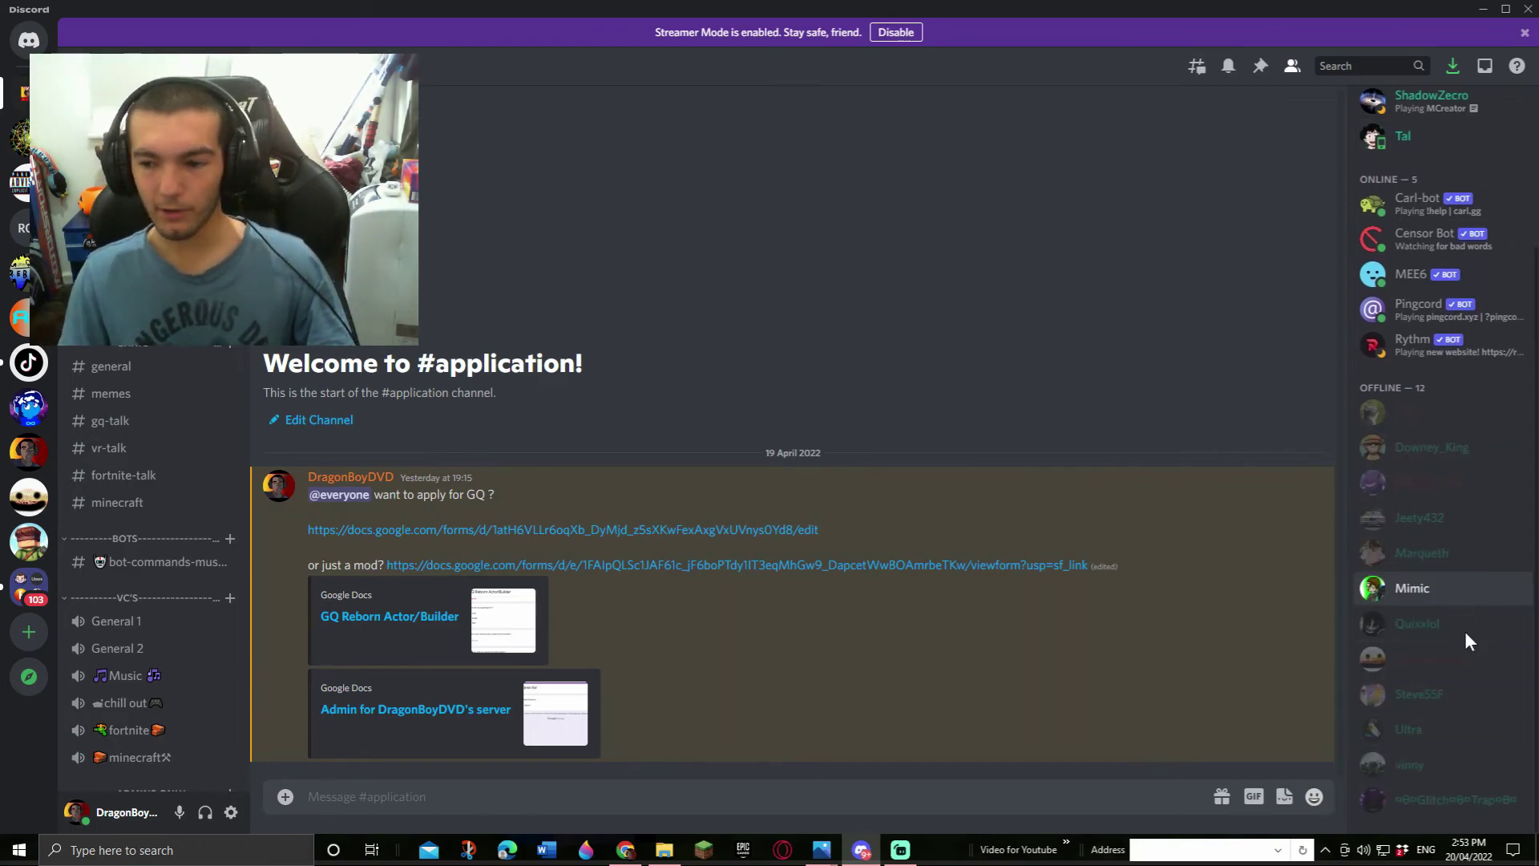
right_click(1407, 587)
mouse_move(1299, 772)
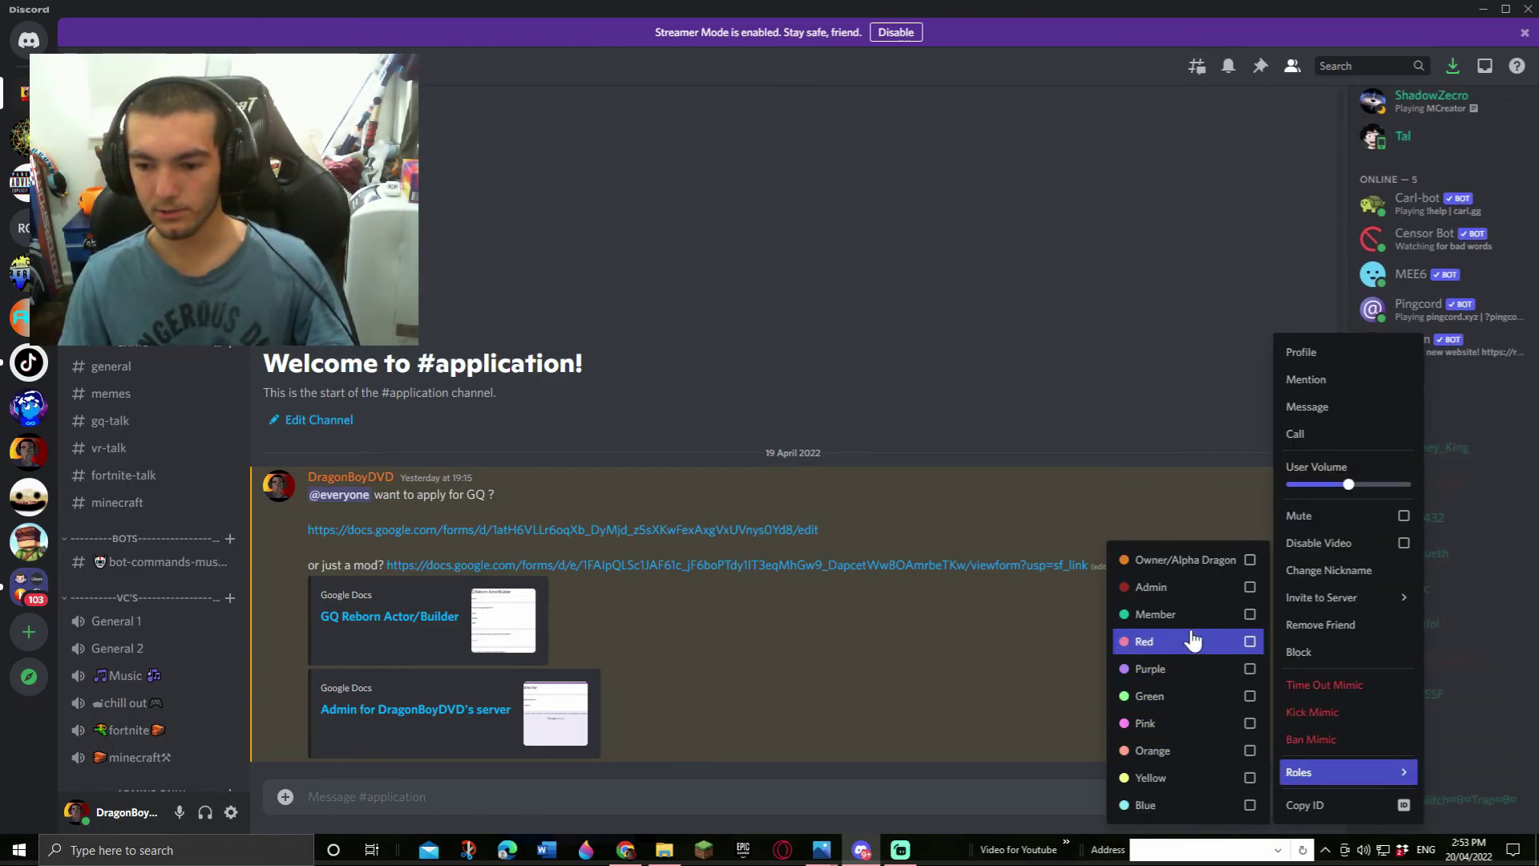
left_click(1185, 364)
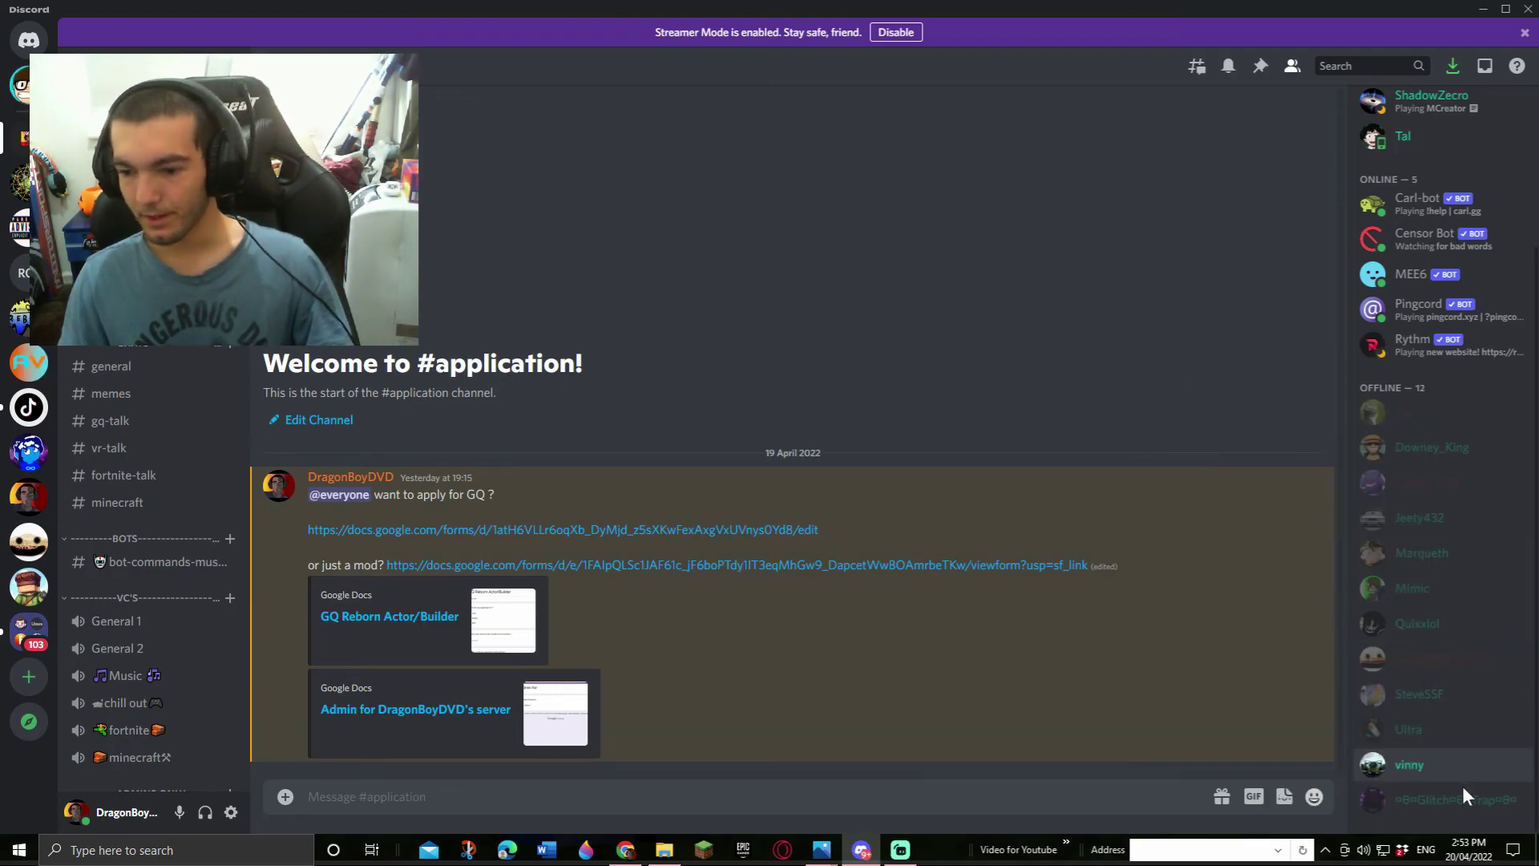
scroll(1437, 360, "up", 3)
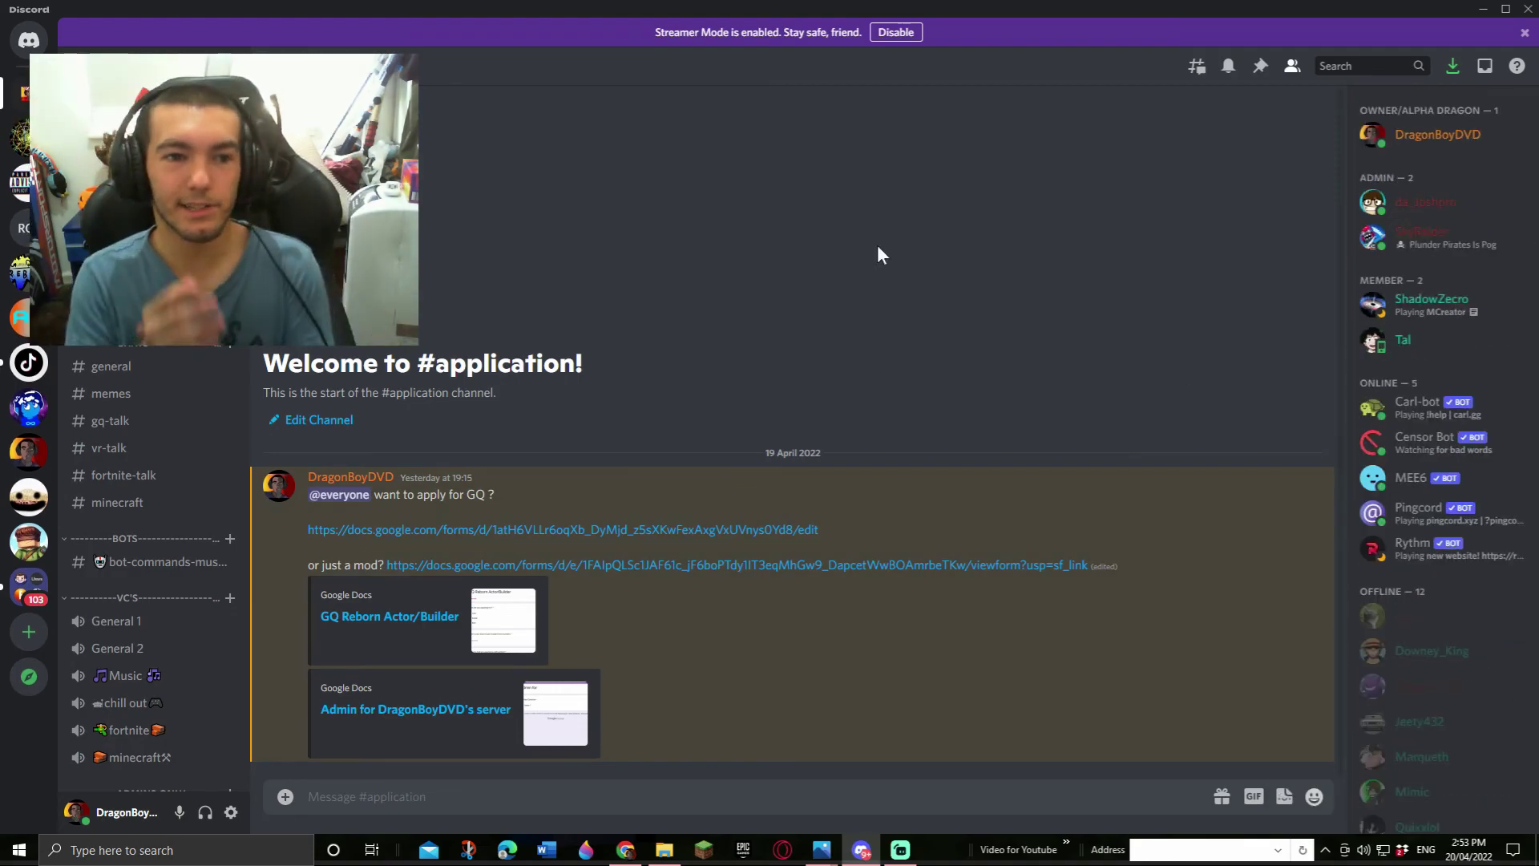